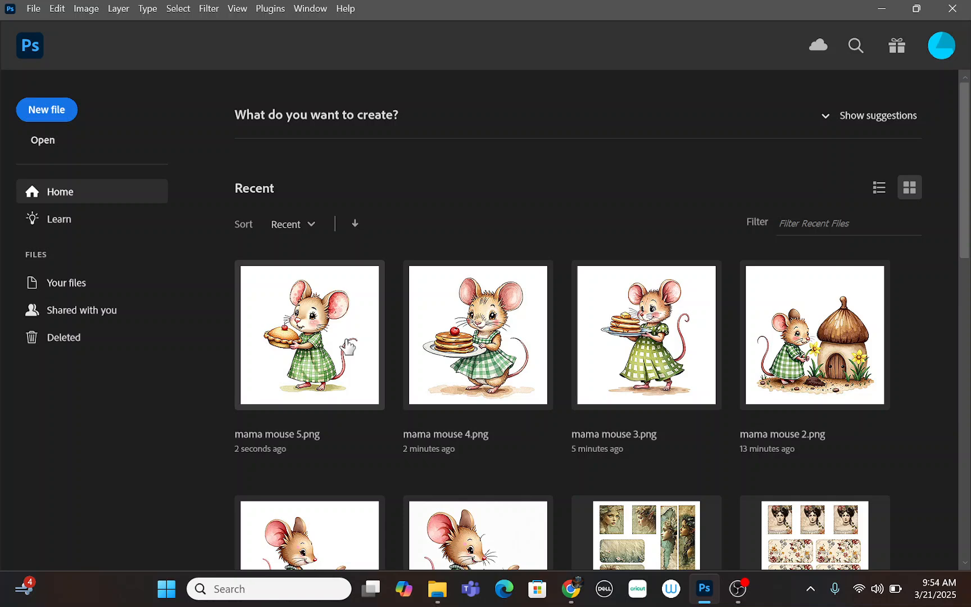
Create a new 12 x 12 inch document at 300 ppi from the recent custom preset
left_click(33, 9)
left_click(41, 25)
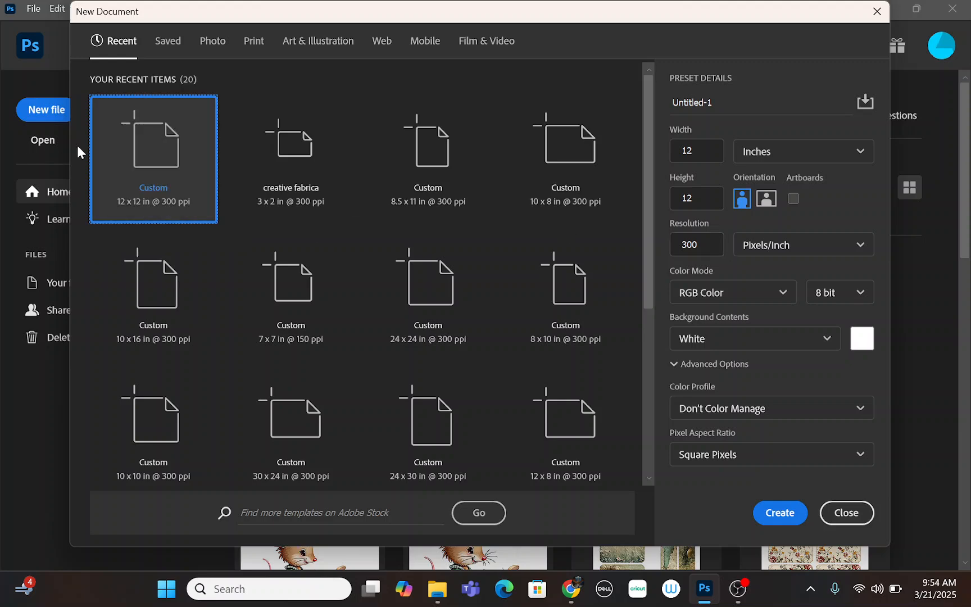
double_click(167, 159)
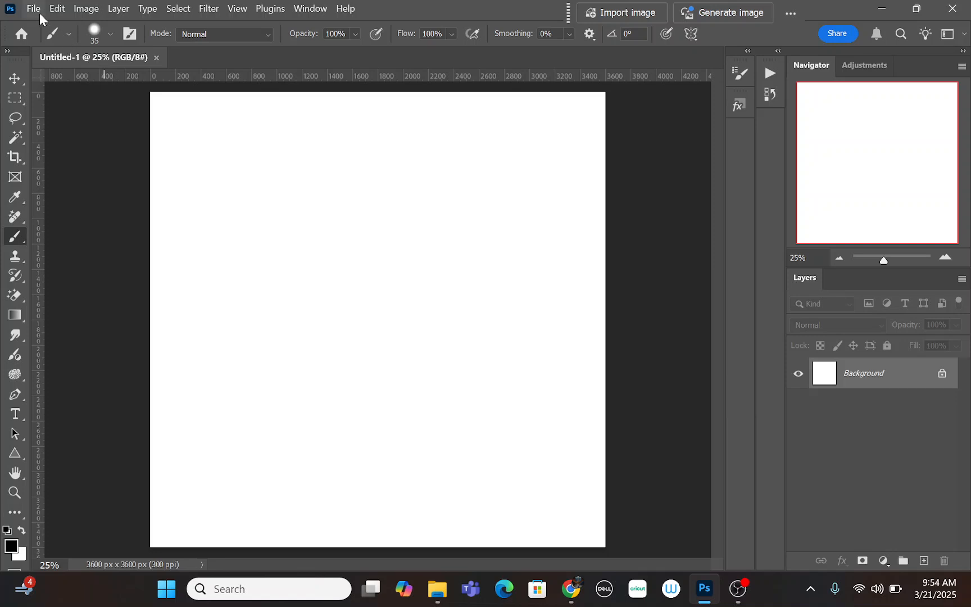
Place the linked image clip art (76)-gigapixel-art-scale-6_00x (1).jpeg, the mouse holding daffodils, into the document
left_click(35, 11)
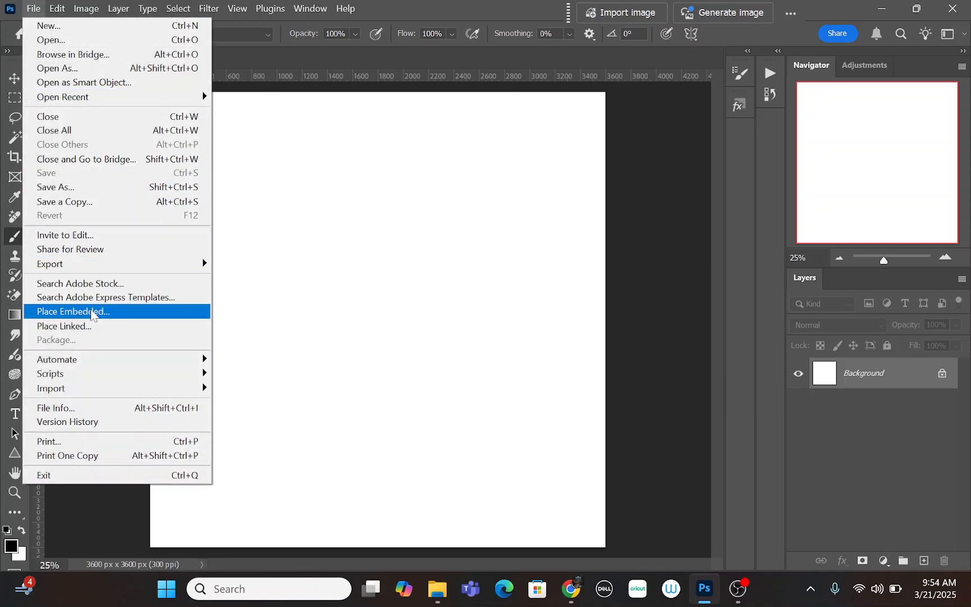
left_click(93, 326)
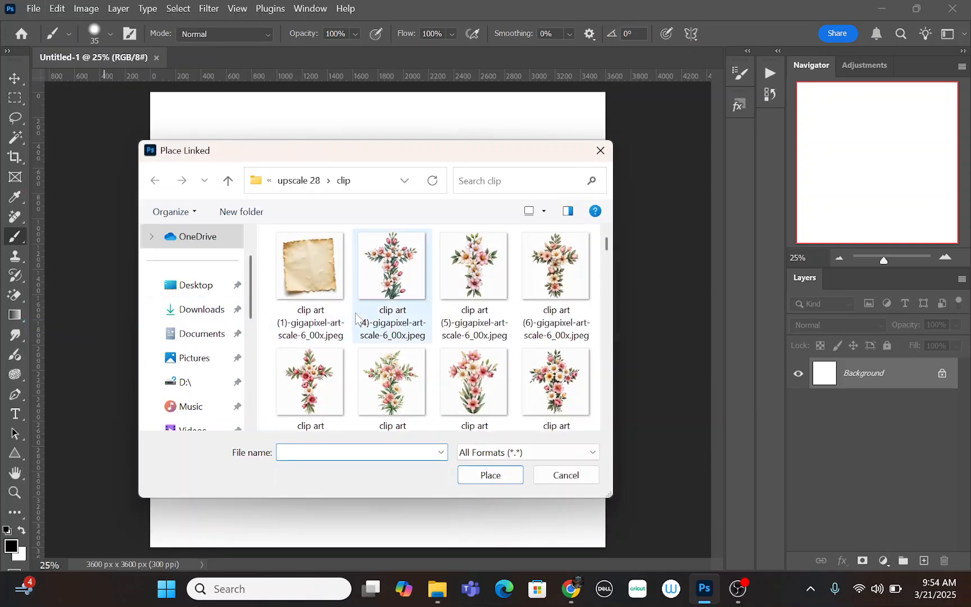
scroll(371, 303, "down", 3)
scroll(361, 318, "down", 5)
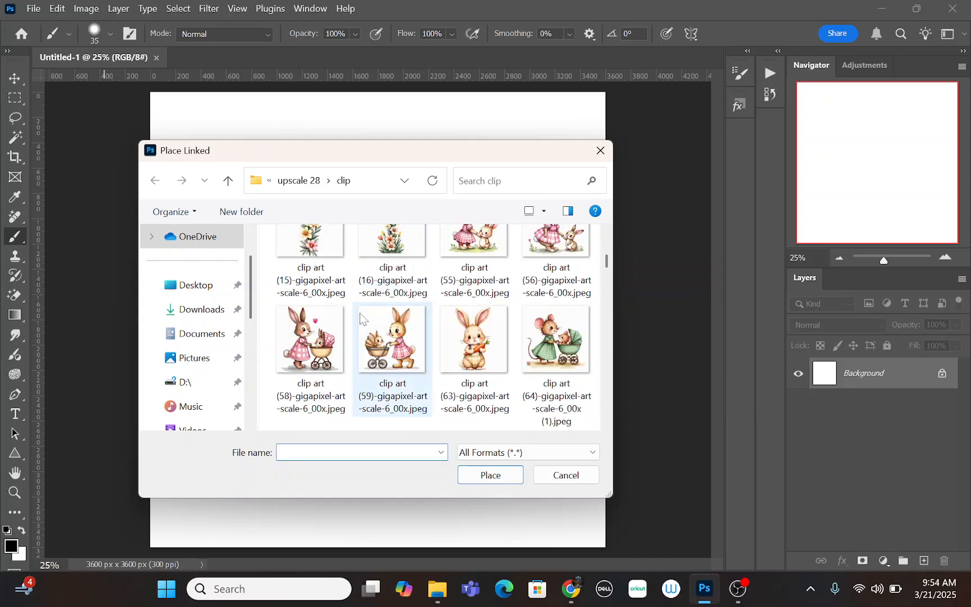
scroll(361, 319, "down", 2)
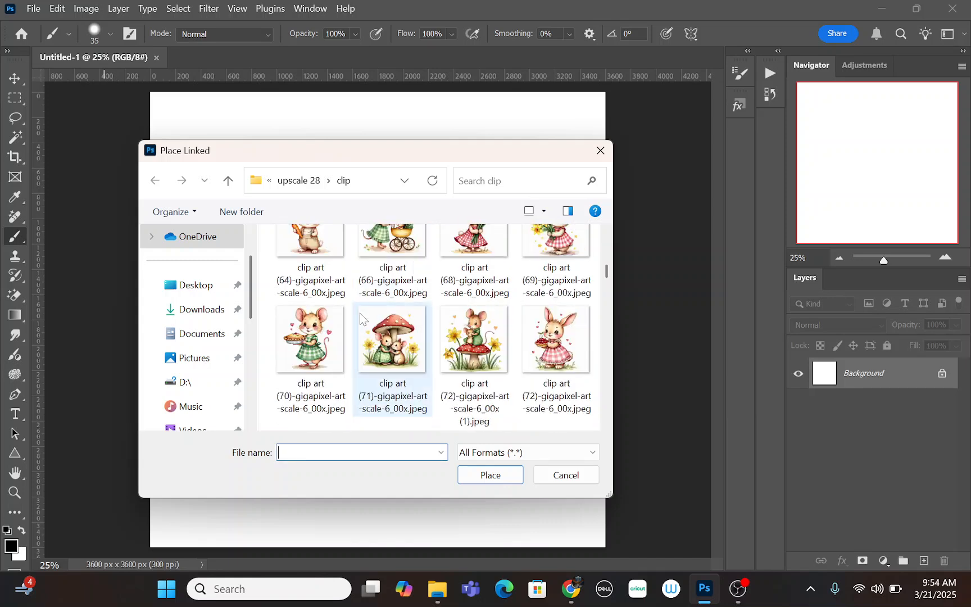
scroll(360, 318, "down", 2)
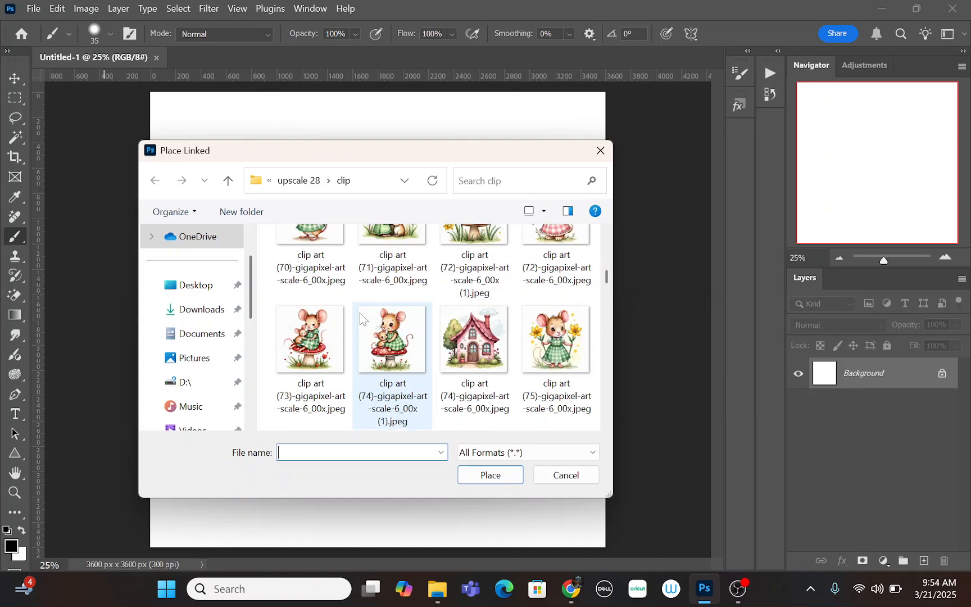
scroll(360, 318, "down", 2)
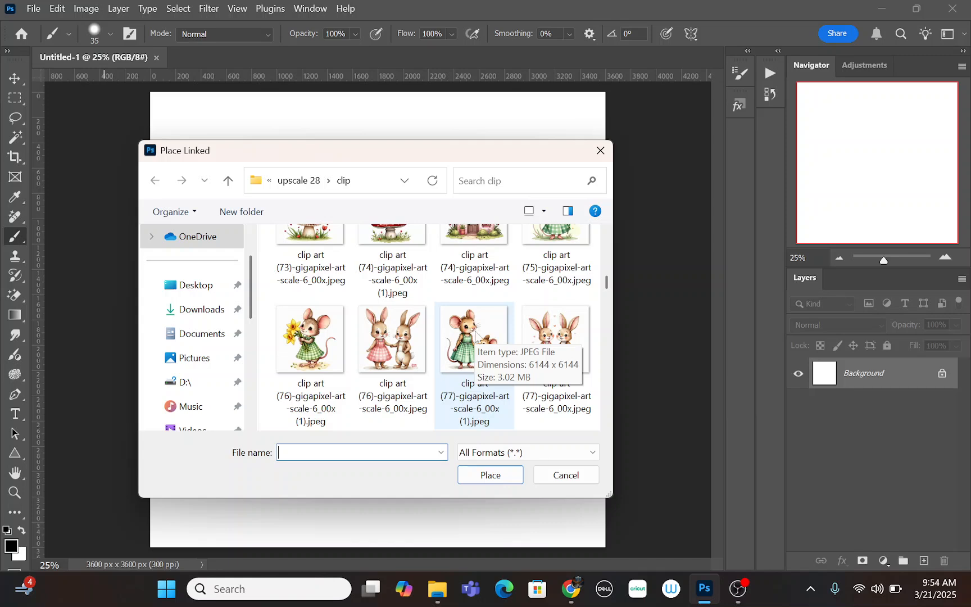
left_click(319, 347)
double_click(318, 346)
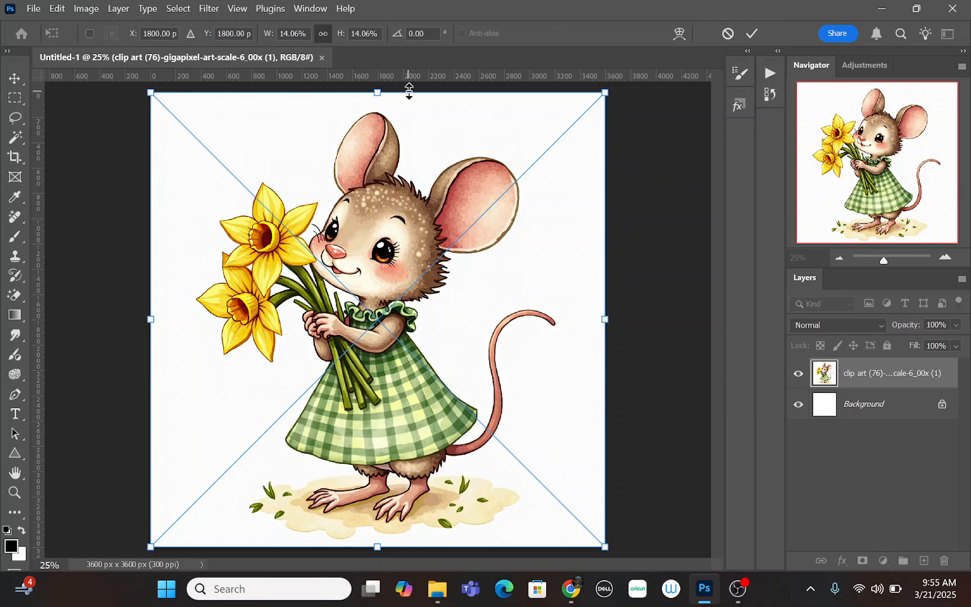
Scale the placed mouse image down to 13.23%, keep it centred on the canvas, and commit the placement
left_click_drag(409, 89, 400, 119)
left_click_drag(419, 341, 418, 326)
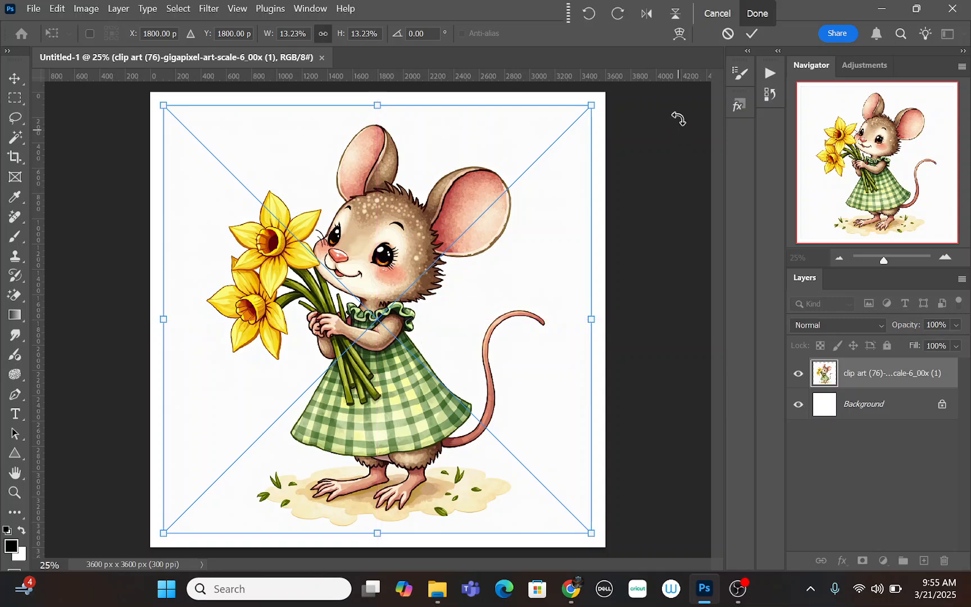
left_click(752, 37)
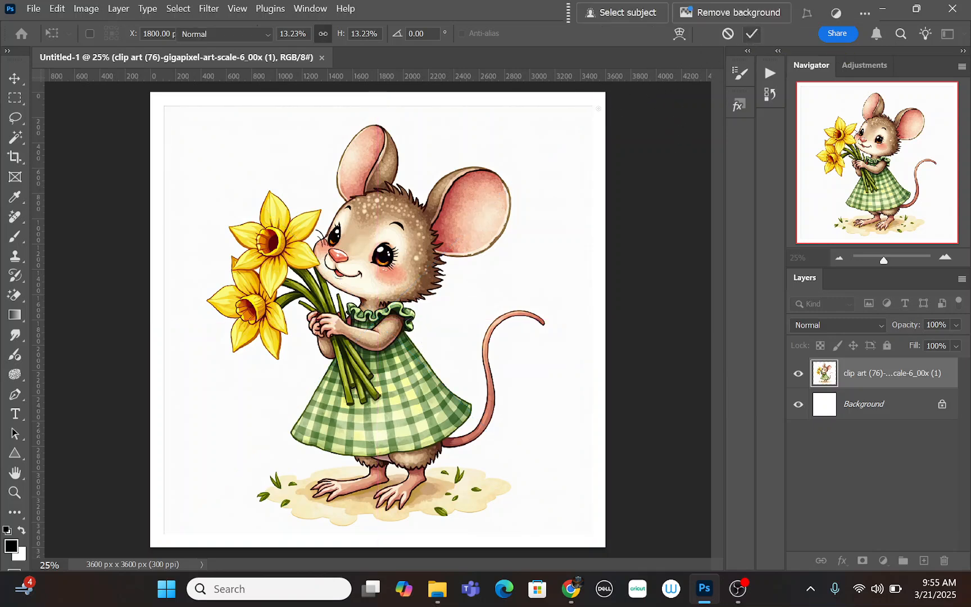
key("b")
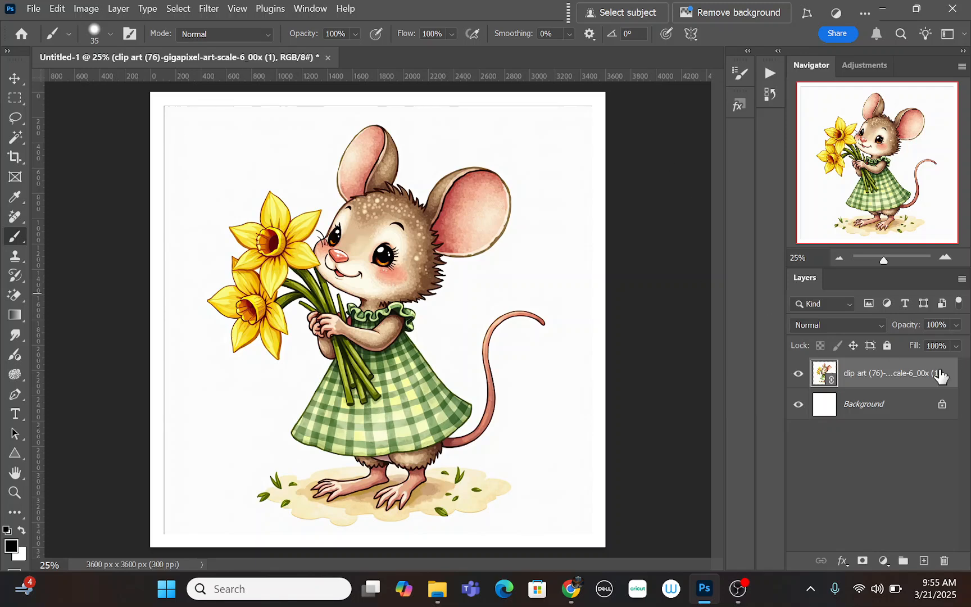
Add a black (000000) Solid Color fill layer directly above the Background layer
left_click(881, 413)
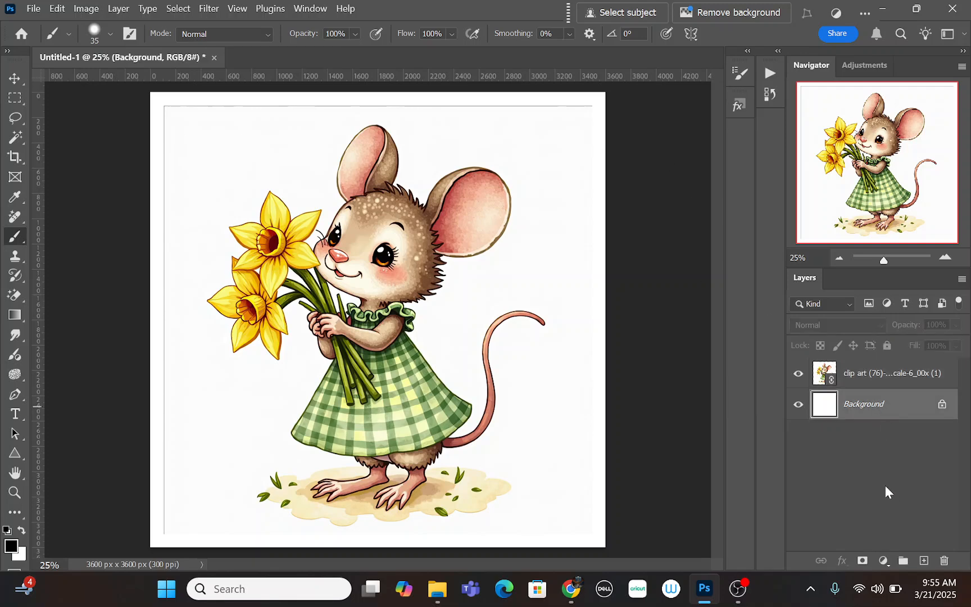
left_click(884, 560)
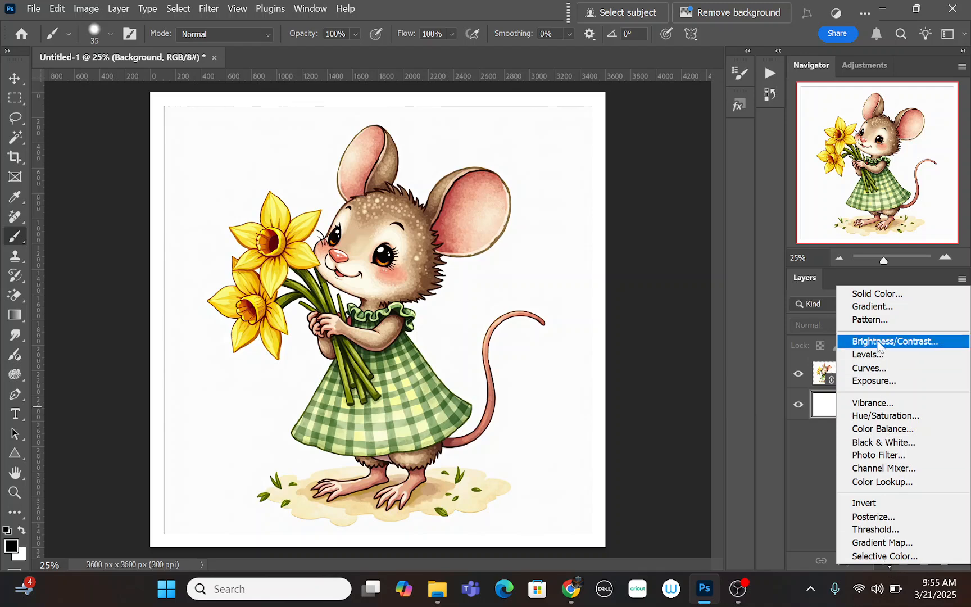
left_click(874, 293)
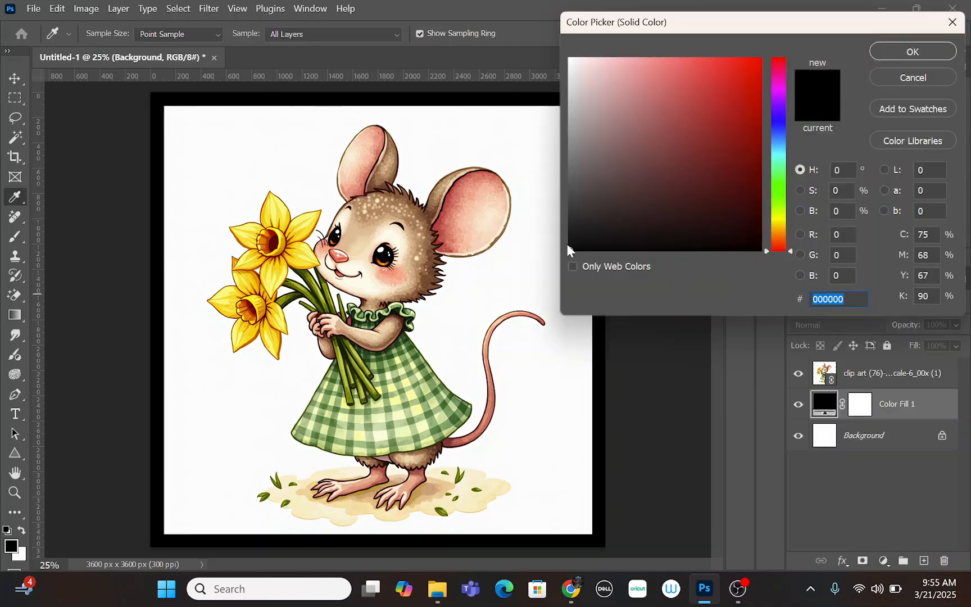
left_click(890, 53)
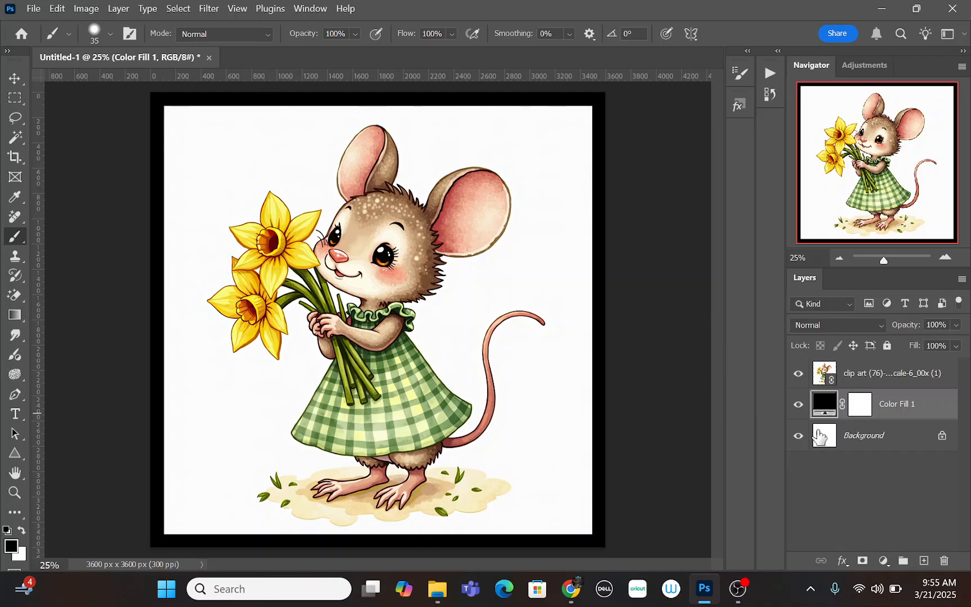
Select the white area around the mouse on the clip art layer using the Magic Wand at tolerance 20
left_click(856, 377)
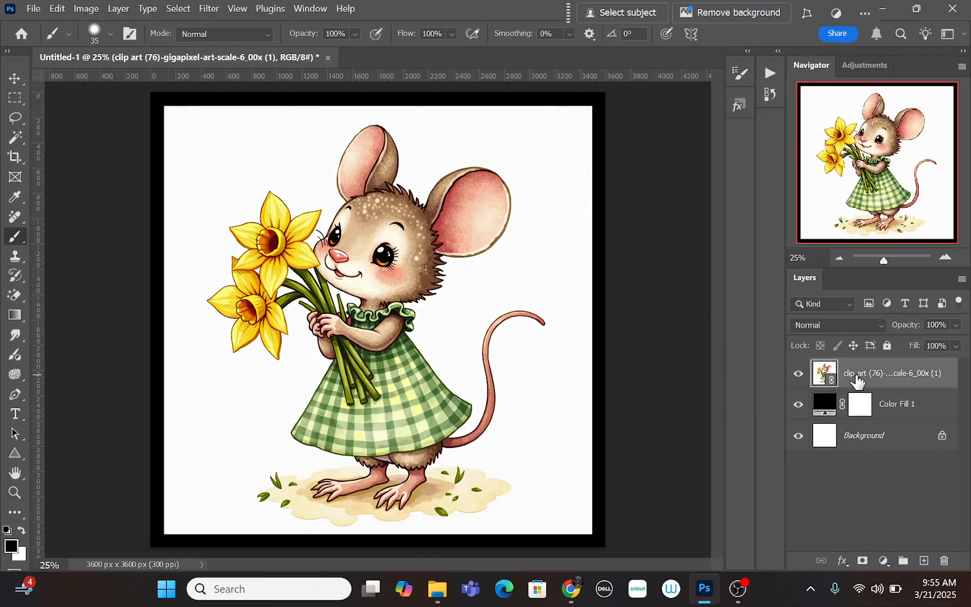
left_click(13, 142)
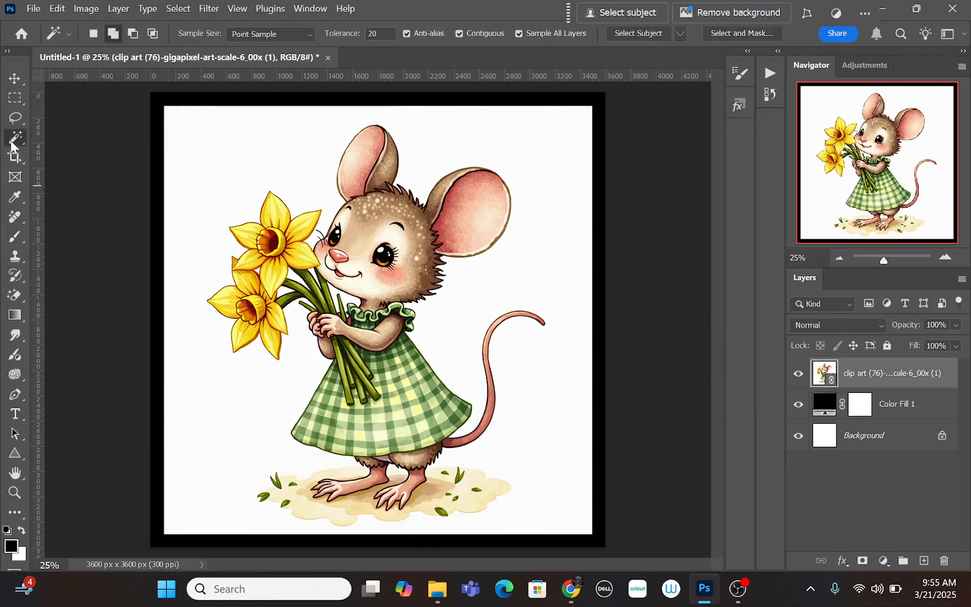
left_click(253, 140)
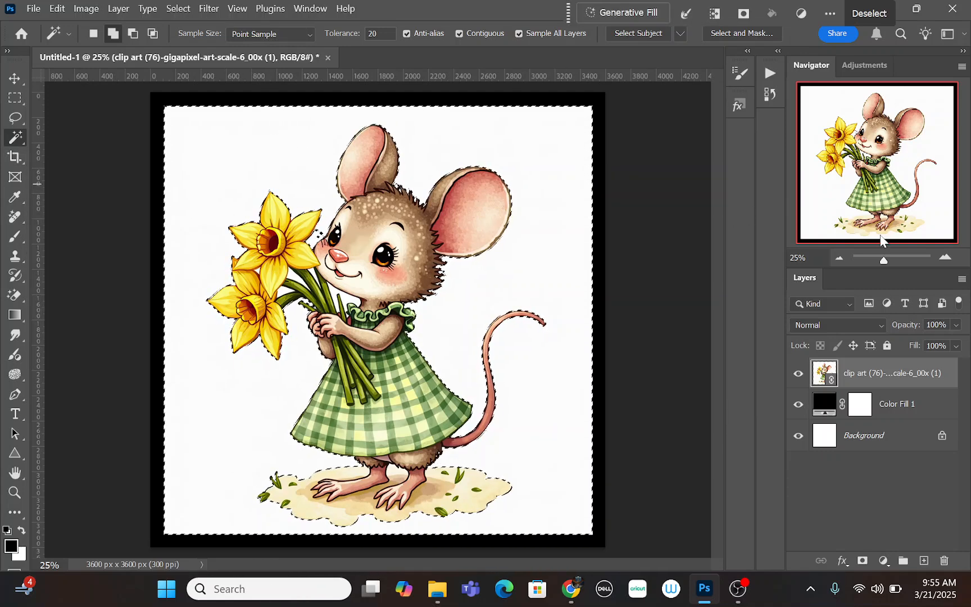
Check the selection edges around the flowers, dress and feet, and invert the selection to cover the mouse
left_click_drag(883, 260, 887, 260)
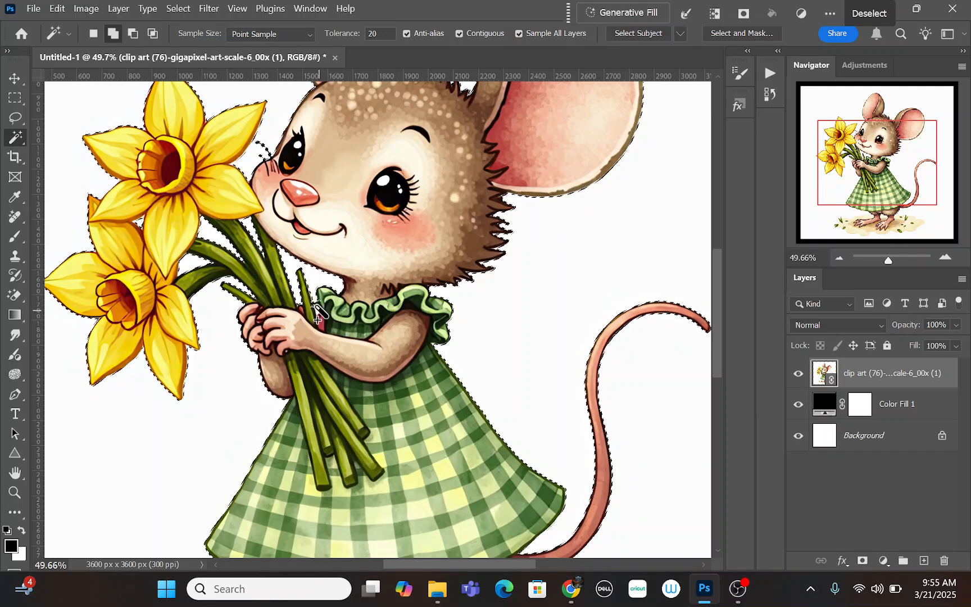
scroll(231, 365, "up", 1)
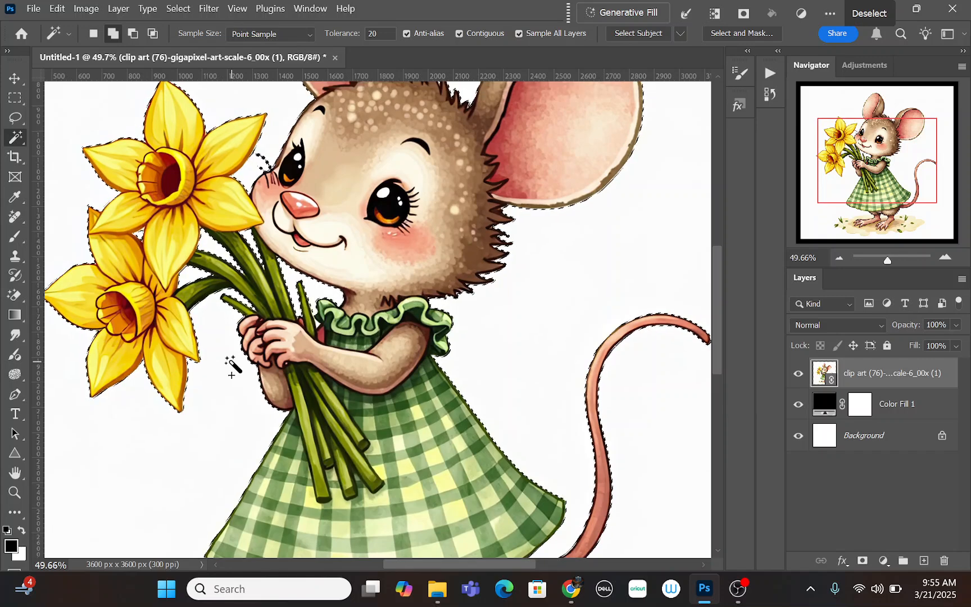
scroll(232, 365, "down", 6)
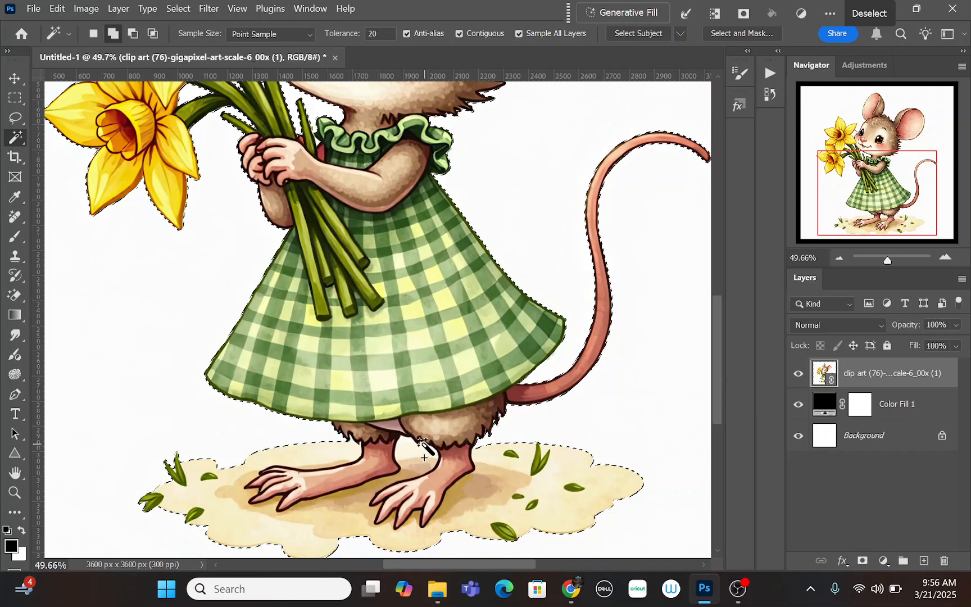
left_click(883, 260)
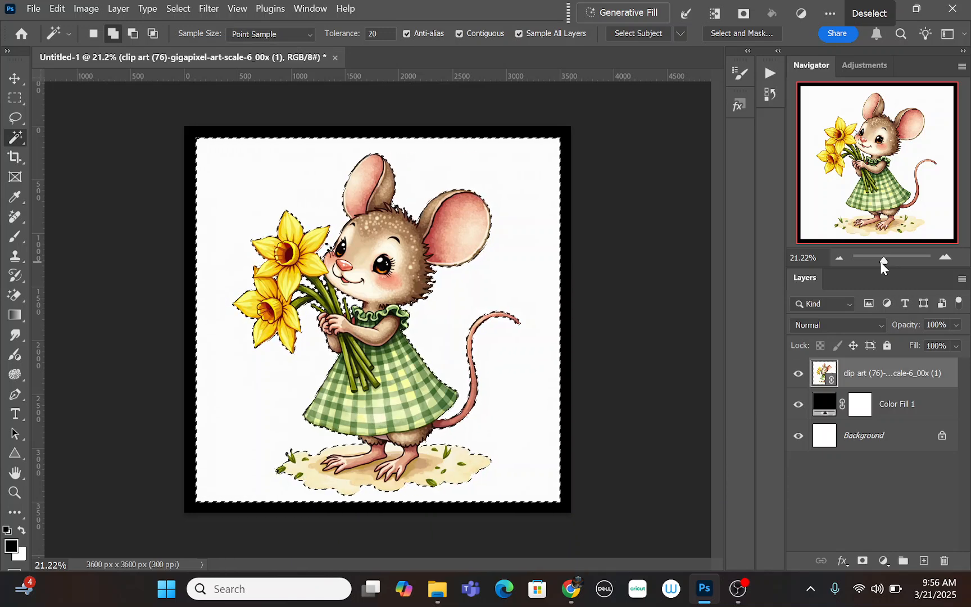
right_click(447, 197)
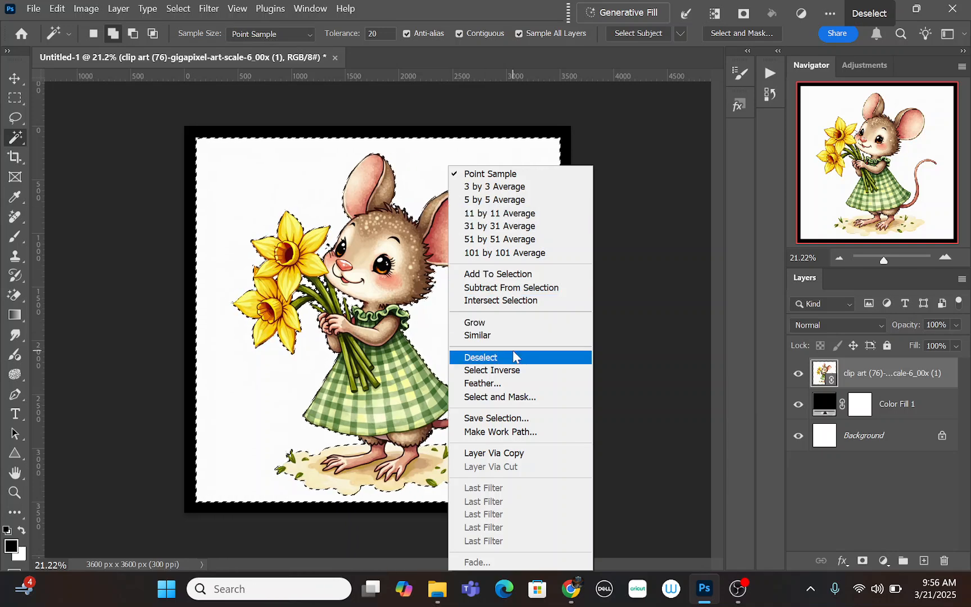
left_click(513, 370)
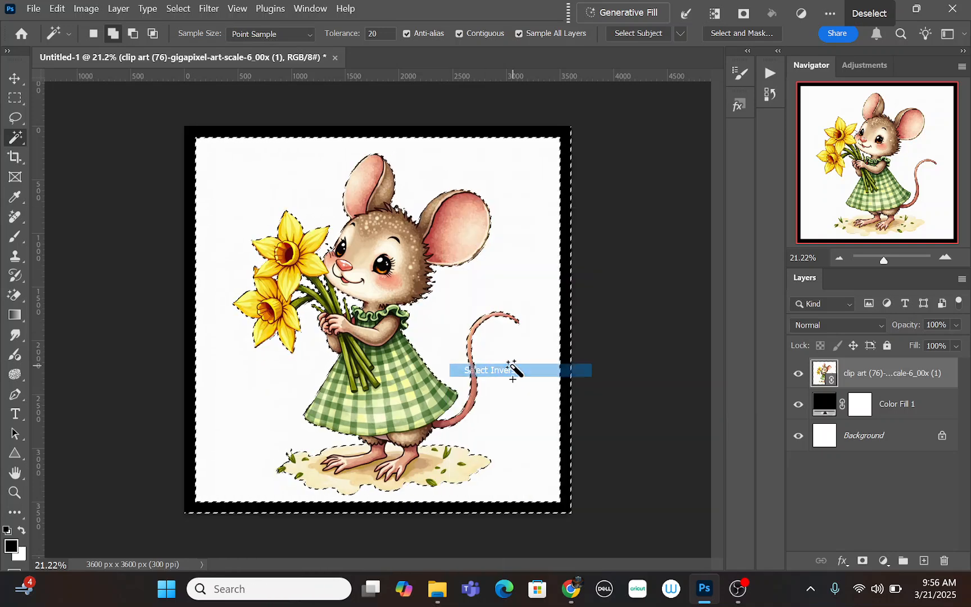
Refine the selection in Select and Mask with Shift Edge at -10% and output it to a New Layer with Layer Mask
left_click(721, 33)
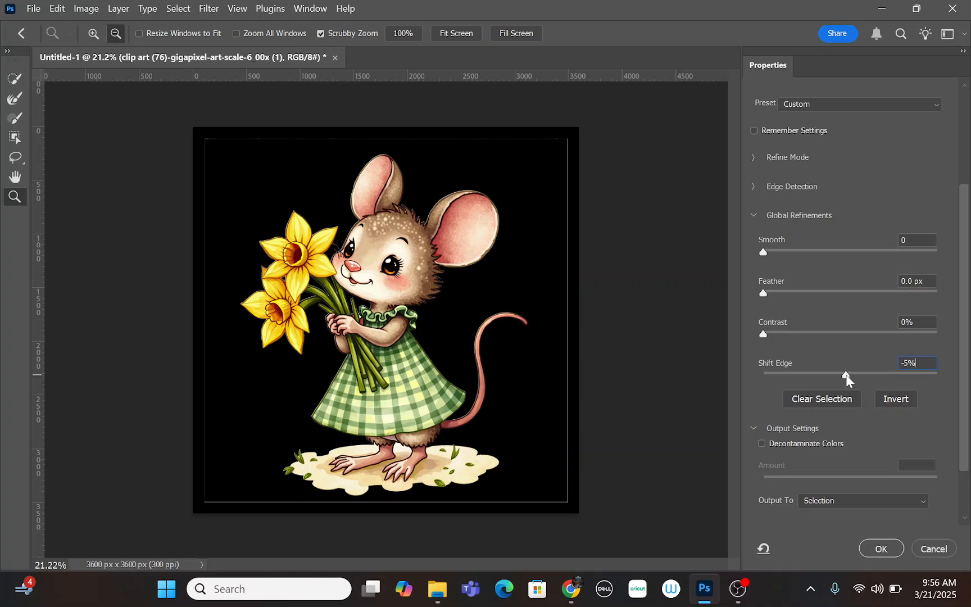
left_click_drag(845, 374, 841, 375)
left_click(841, 375)
left_click_drag(842, 374, 840, 374)
left_click(834, 501)
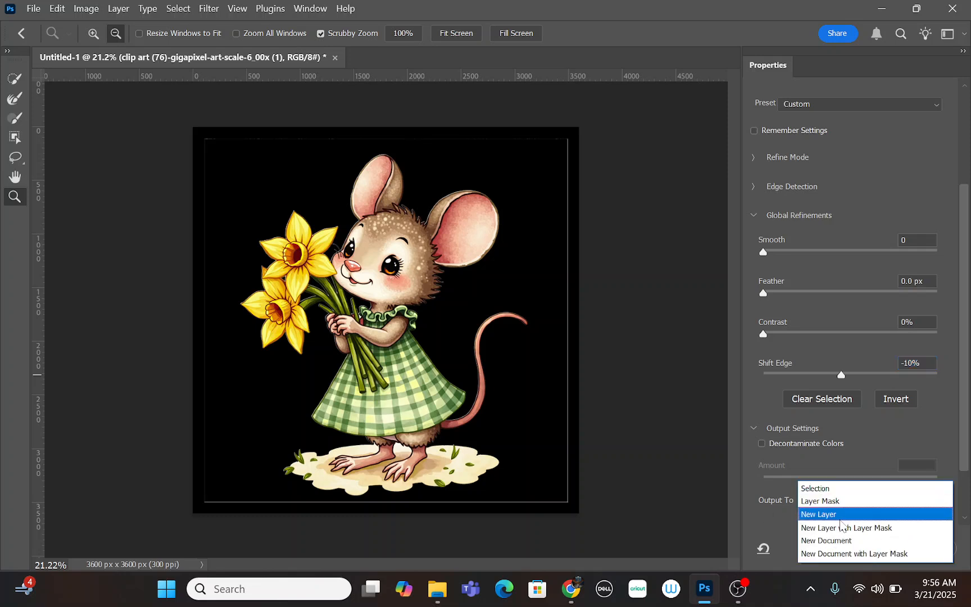
left_click(840, 527)
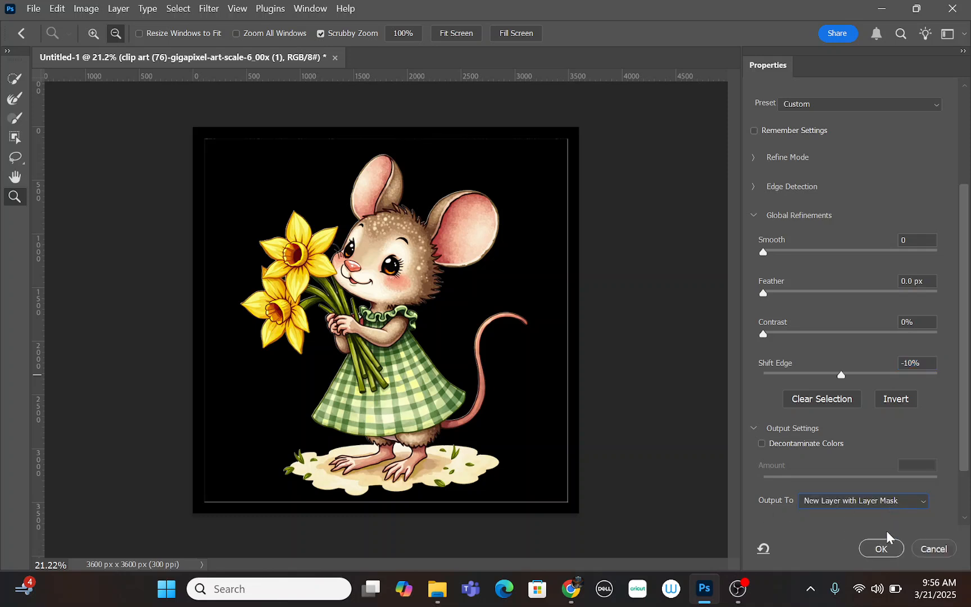
left_click(881, 548)
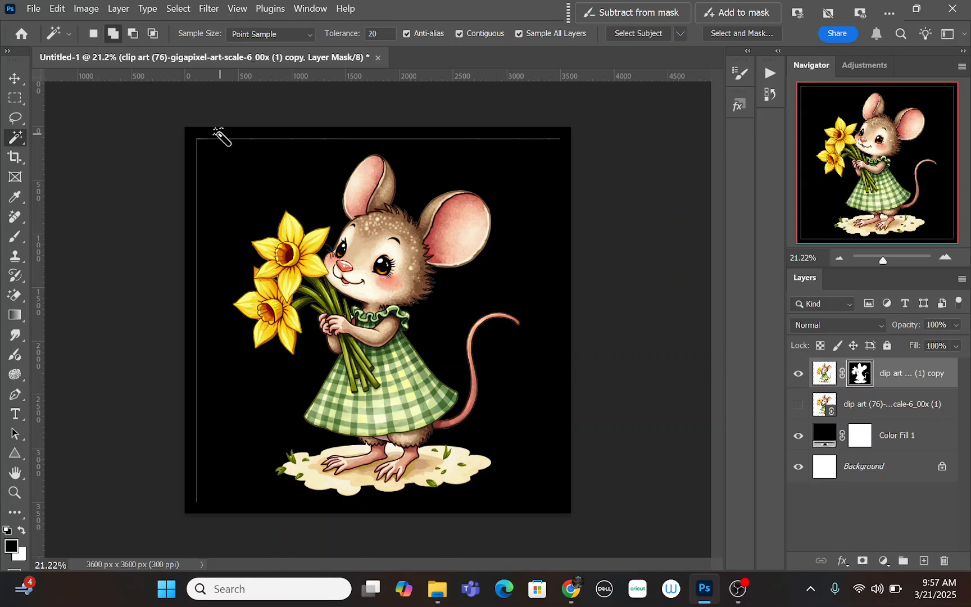
Paint black on the layer mask with a harder 70 px brush to remove the thin leftover lines along the artwork's top and left edges
key("b")
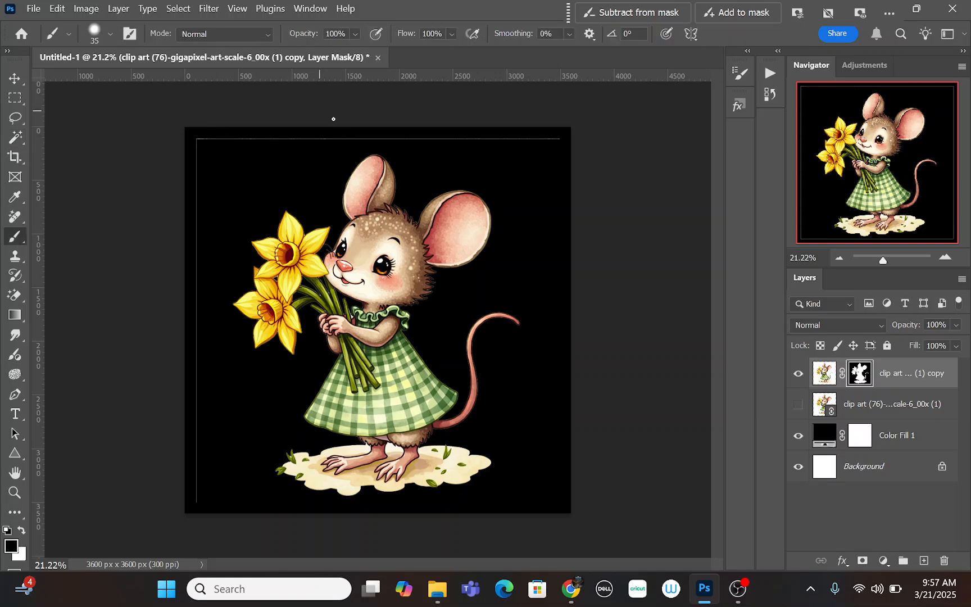
left_click(111, 35)
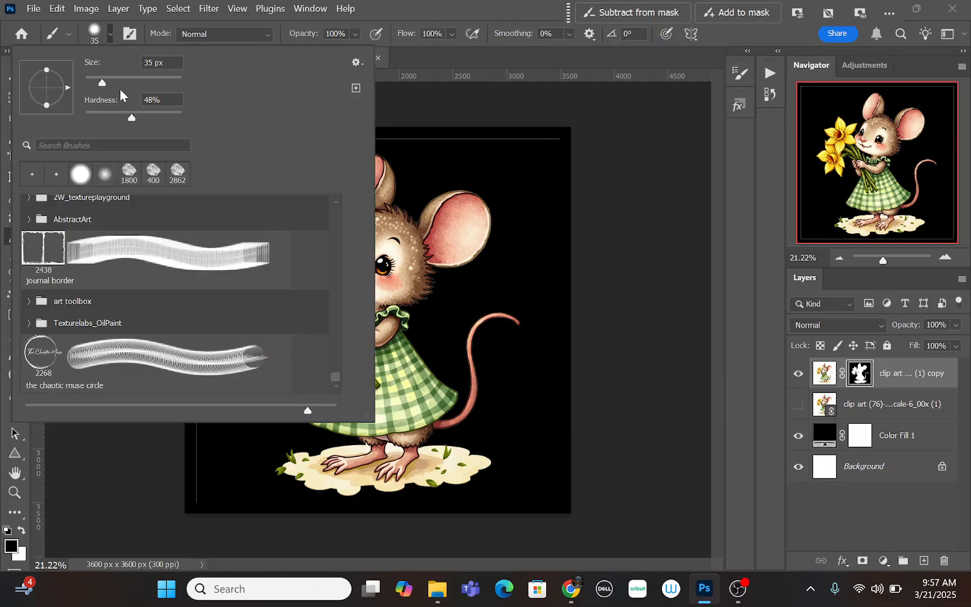
left_click_drag(132, 119, 144, 119)
left_click(110, 35)
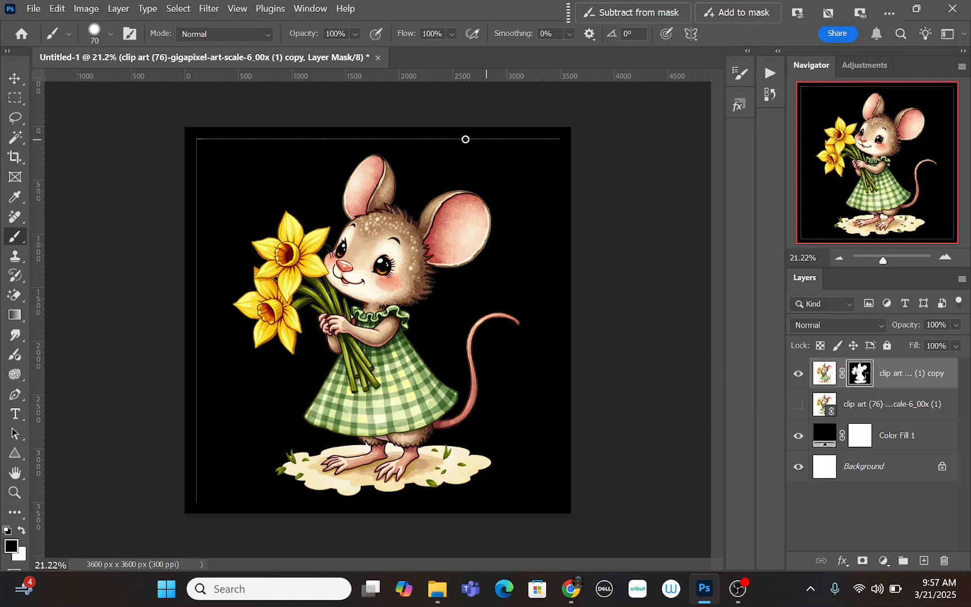
left_click(194, 137, "shift")
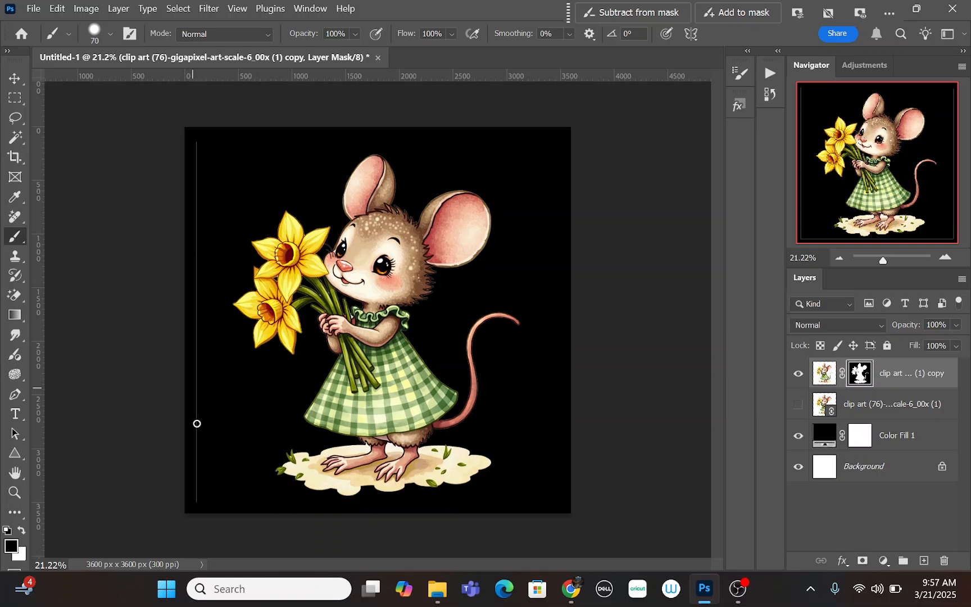
key("ctrl+z")
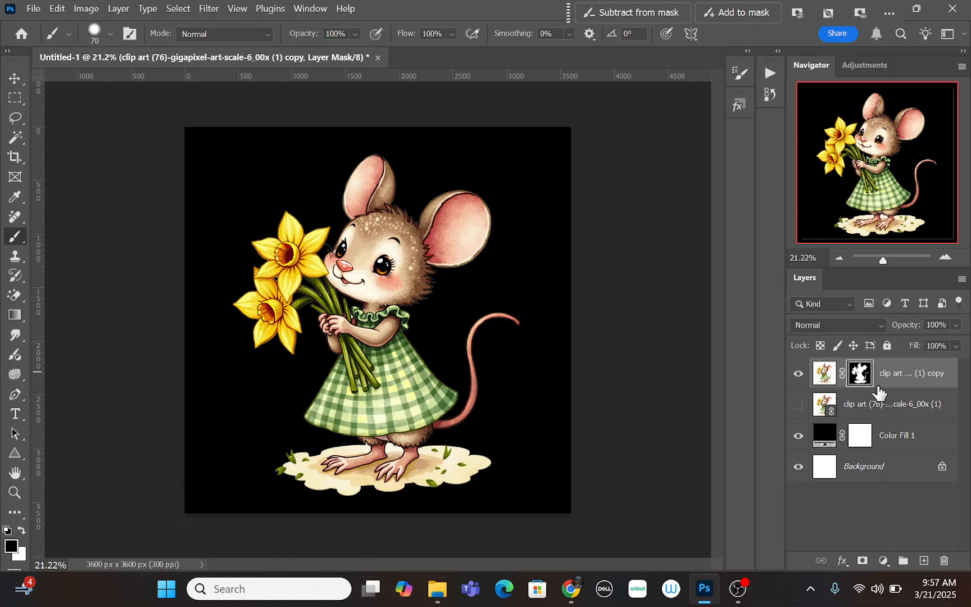
Apply the cut-out layer's mask, and delete the leftover white patch between the flower stem and dress ruffle using the Magic Wand
right_click(857, 380)
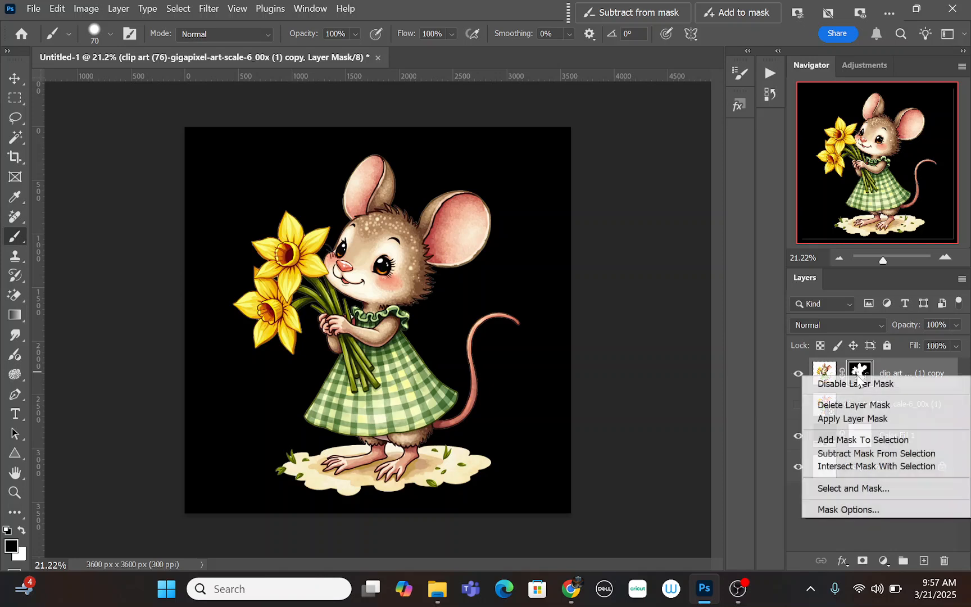
left_click(857, 418)
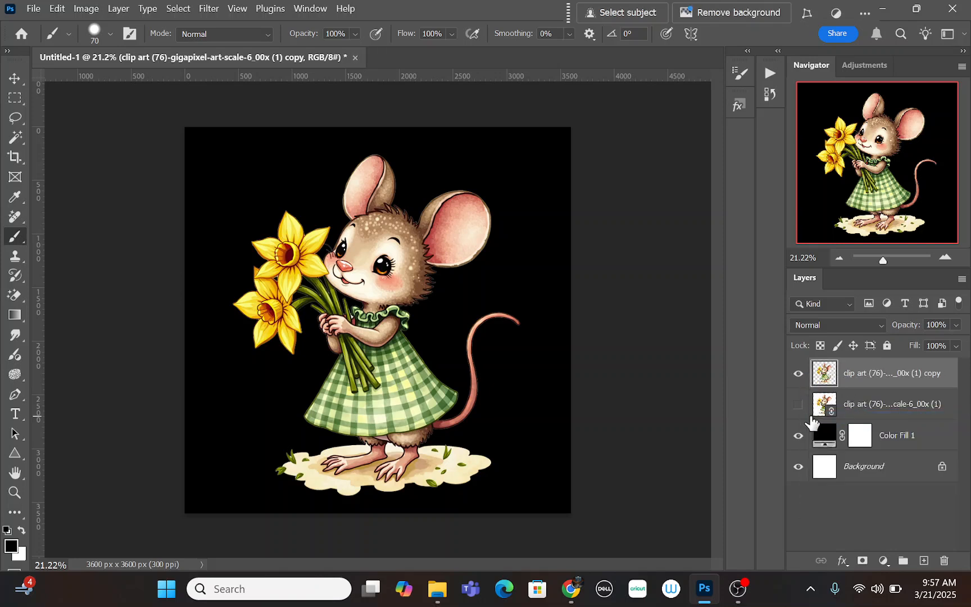
left_click_drag(885, 262, 890, 262)
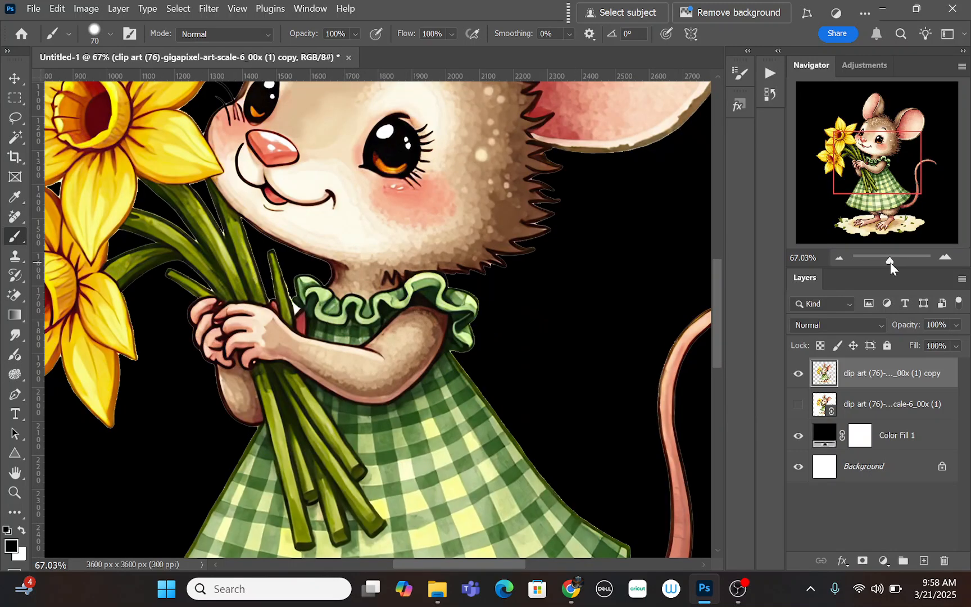
left_click_drag(890, 263, 891, 262)
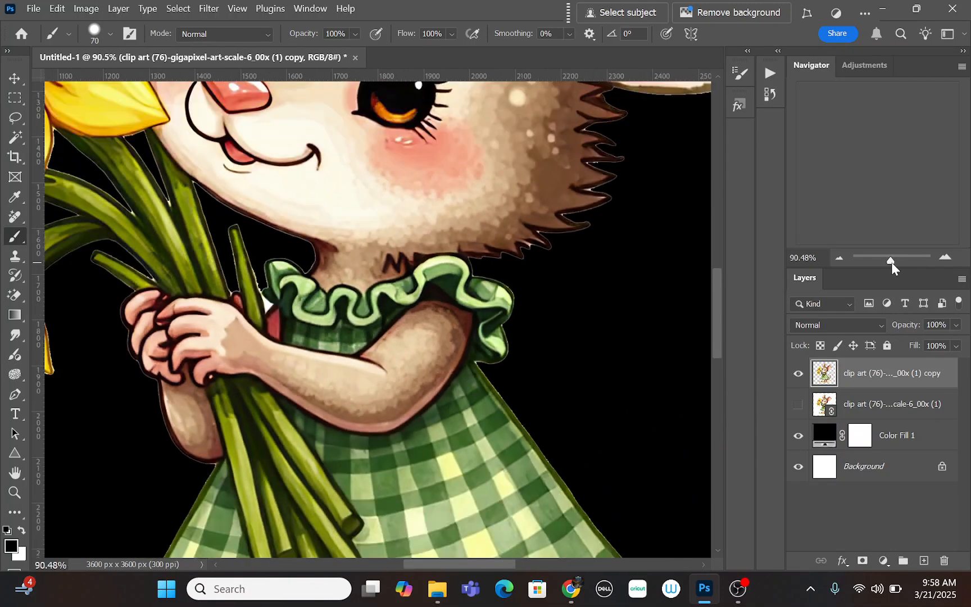
left_click(15, 137)
left_click(266, 305)
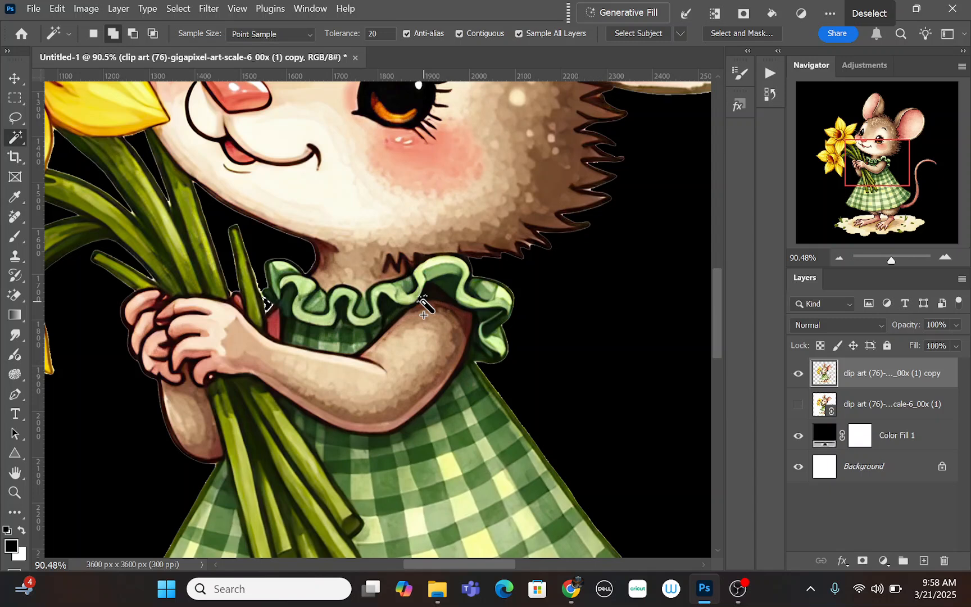
key("ctrl+d")
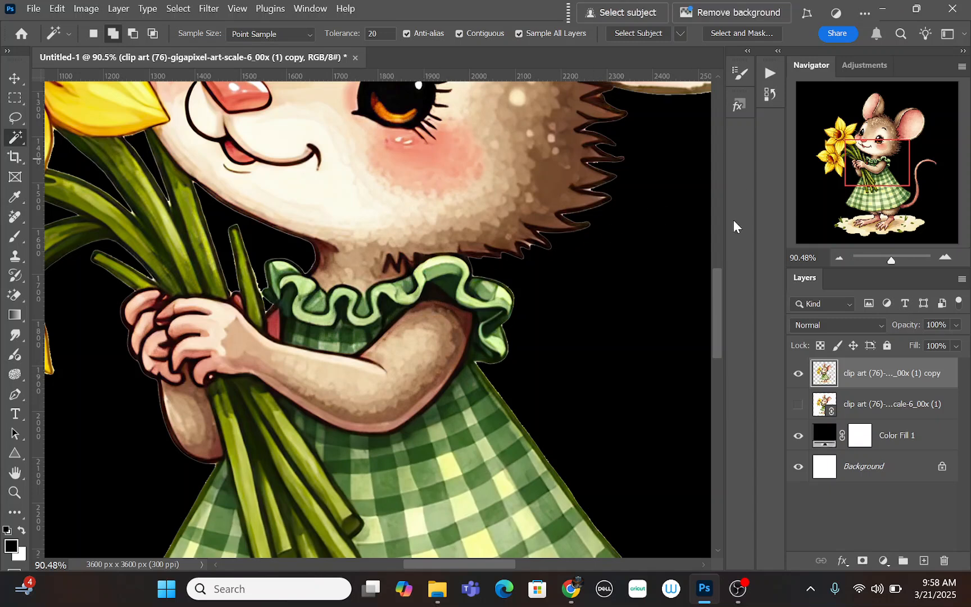
Load the mouse cut-out's outline as a selection and enter Quick Mask mode with white as the foreground colour
left_click(892, 261)
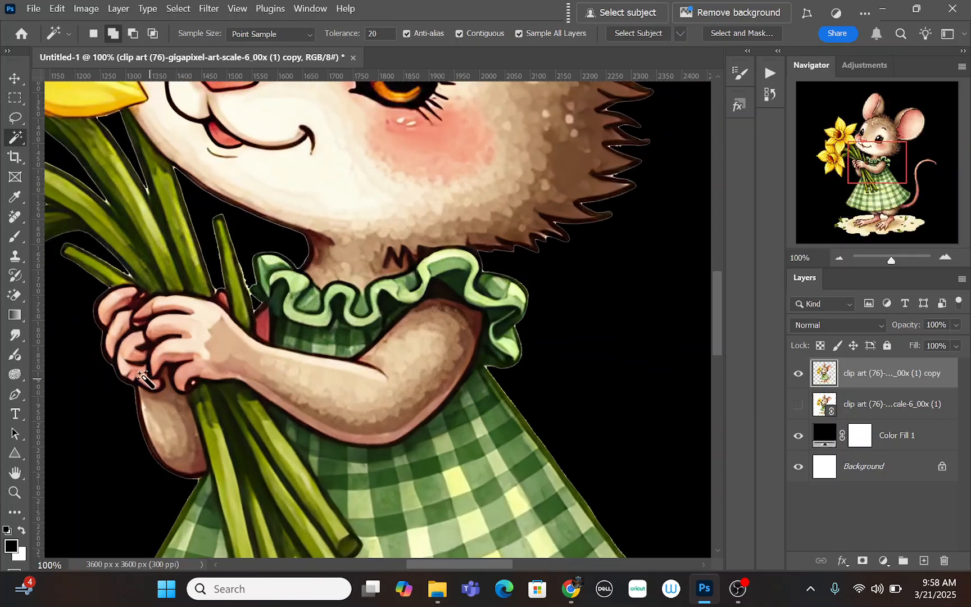
left_click_drag(892, 262, 886, 265)
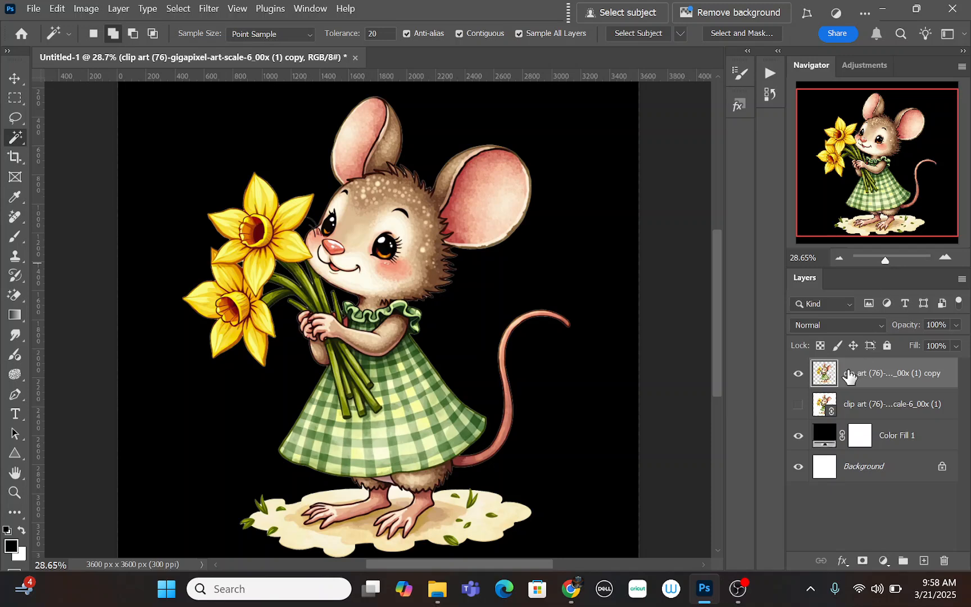
left_click_drag(824, 373, 826, 374)
left_click(824, 373, "ctrl")
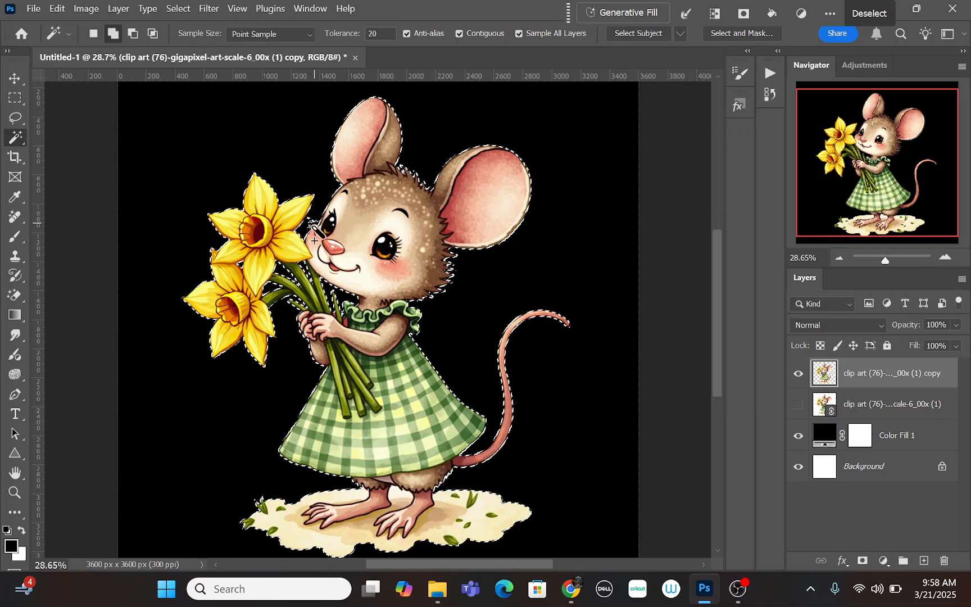
left_click(892, 261)
scroll(160, 237, "up", 5)
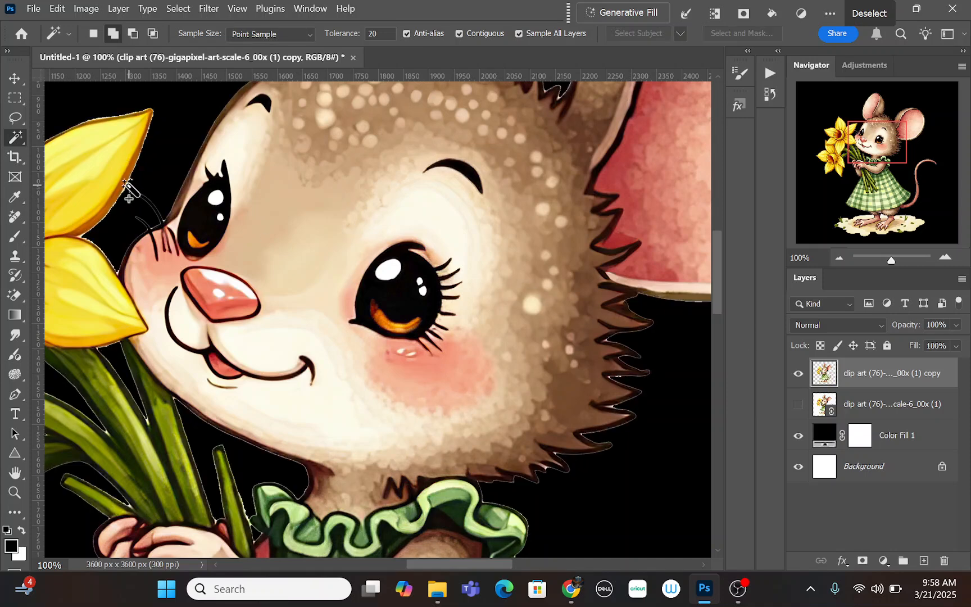
key("q")
key("x")
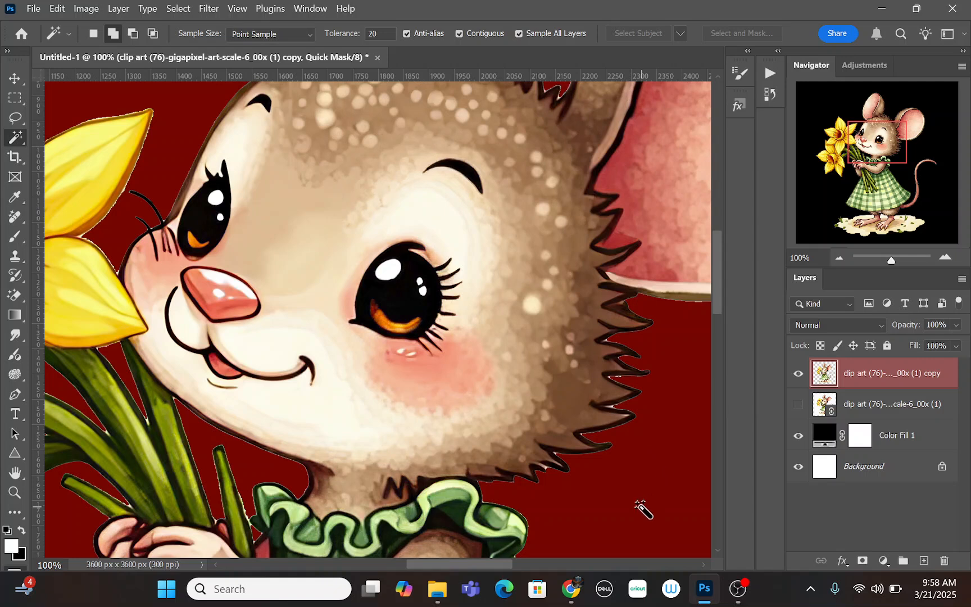
Paint white over the whiskers beside the flower with a 15 px brush to protect them, and exit Quick Mask mode
left_click(15, 237)
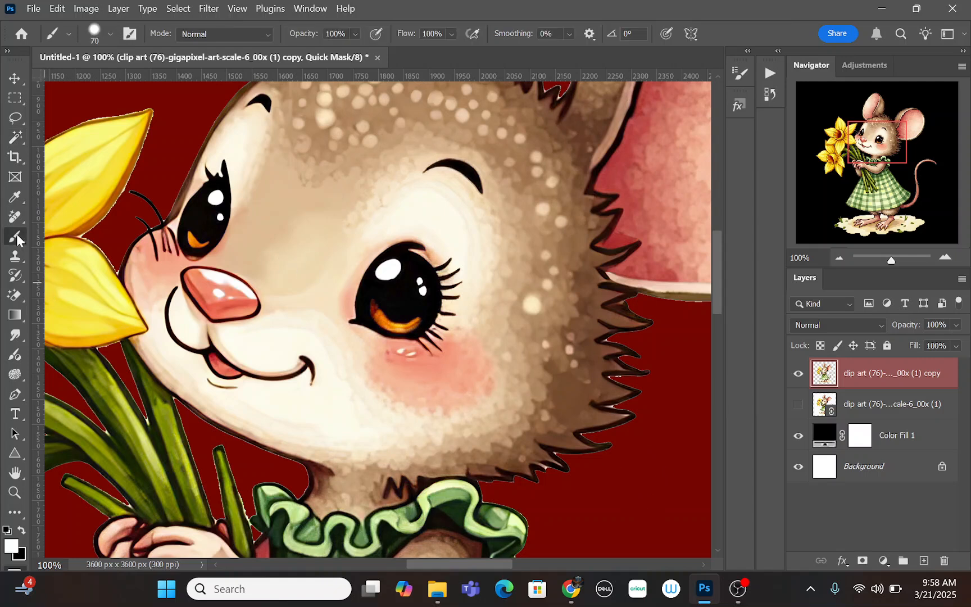
key("[")
key("[")
key("[")
key("[")
key("[")
key("[")
key("[")
key("[")
key("[")
key("[")
key("[")
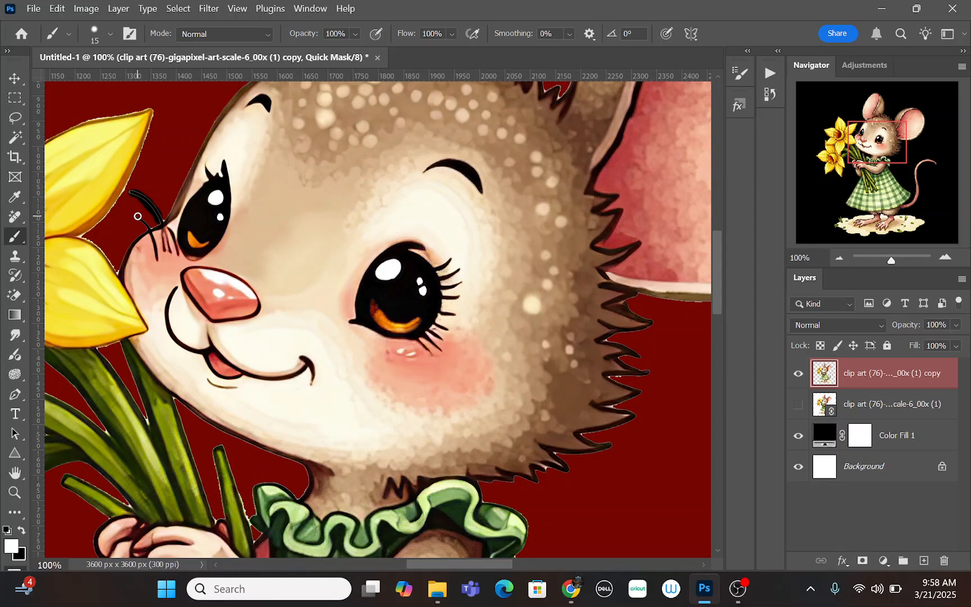
left_click_drag(137, 215, 148, 228)
left_click_drag(892, 262, 890, 262)
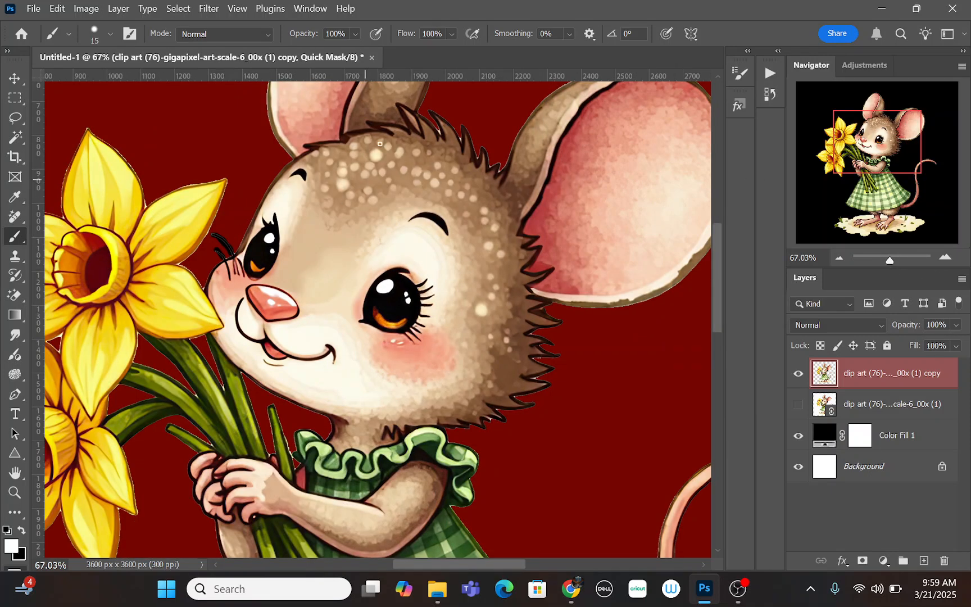
scroll(553, 413, "down", 5)
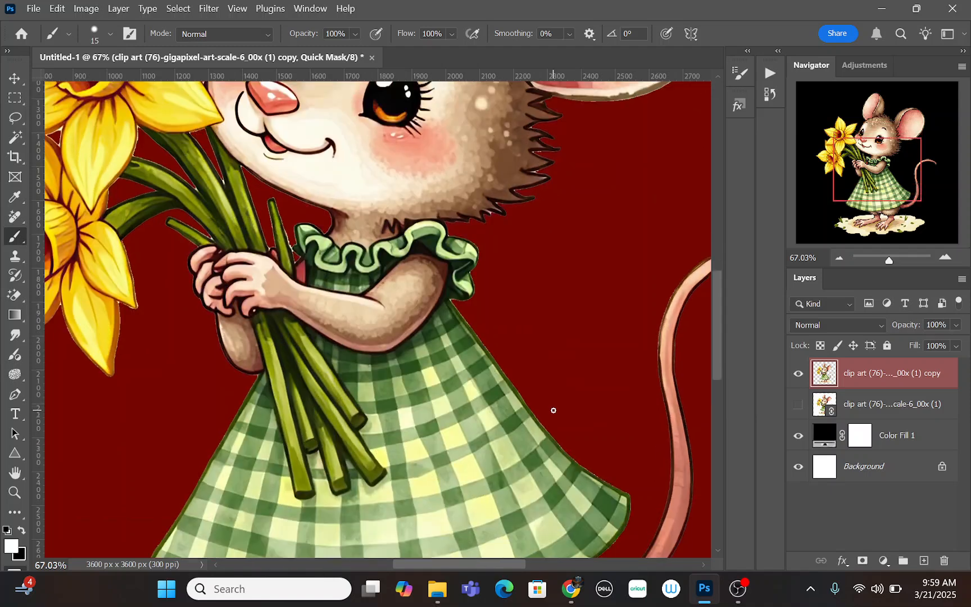
scroll(550, 401, "up", 4)
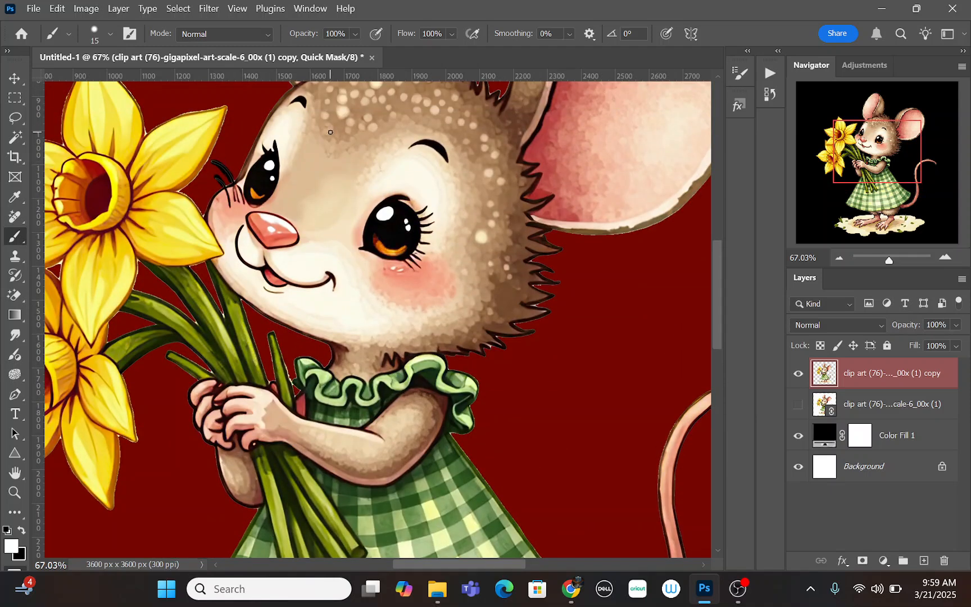
key("q")
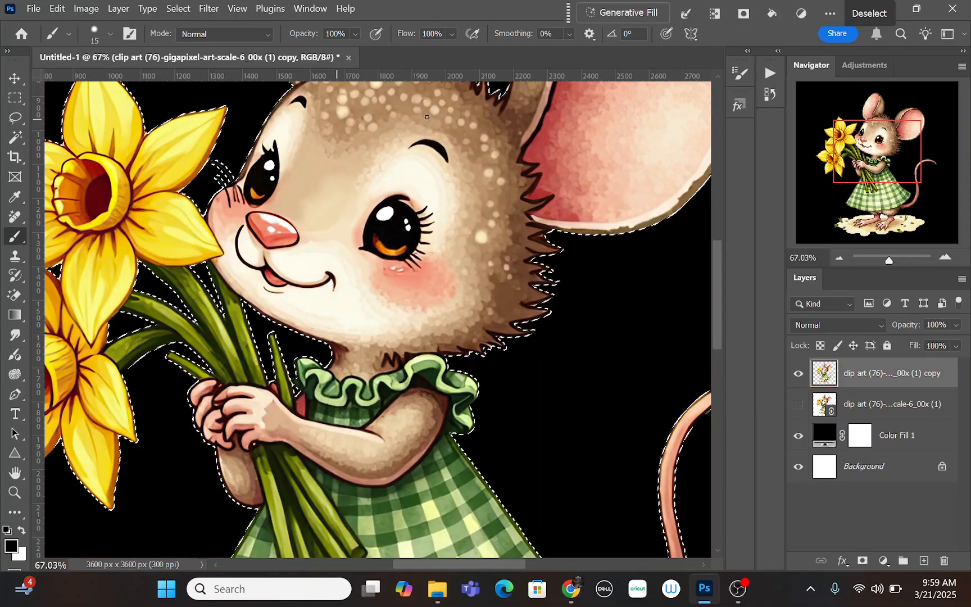
Contract the mouse selection by 2 pixels
left_click_drag(887, 261, 886, 262)
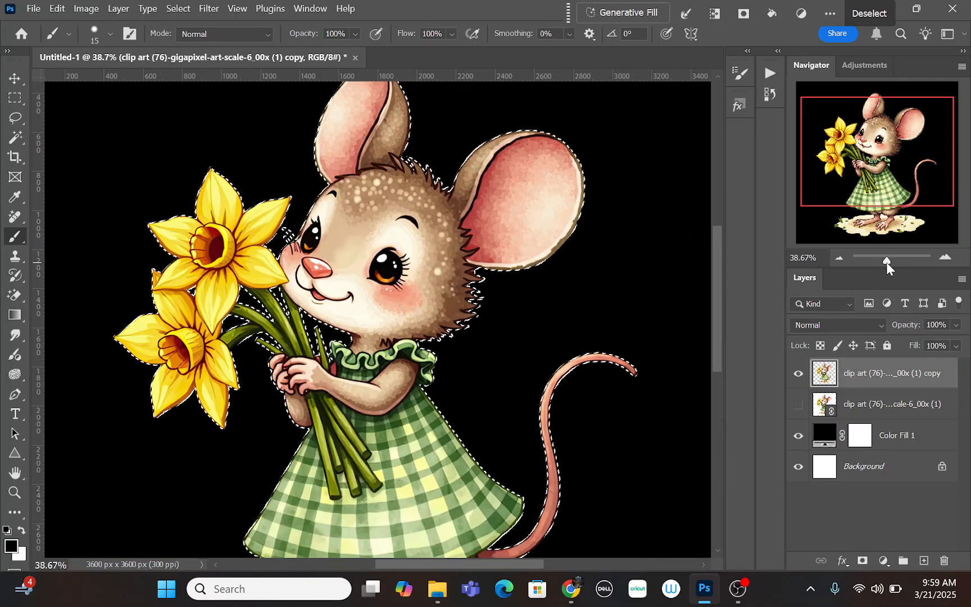
left_click(178, 8)
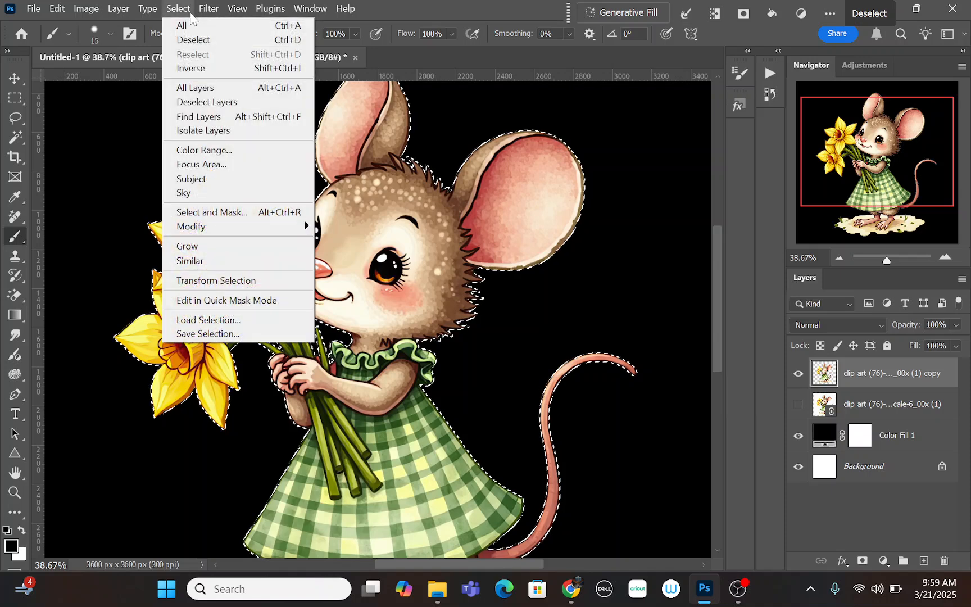
mouse_move(208, 233)
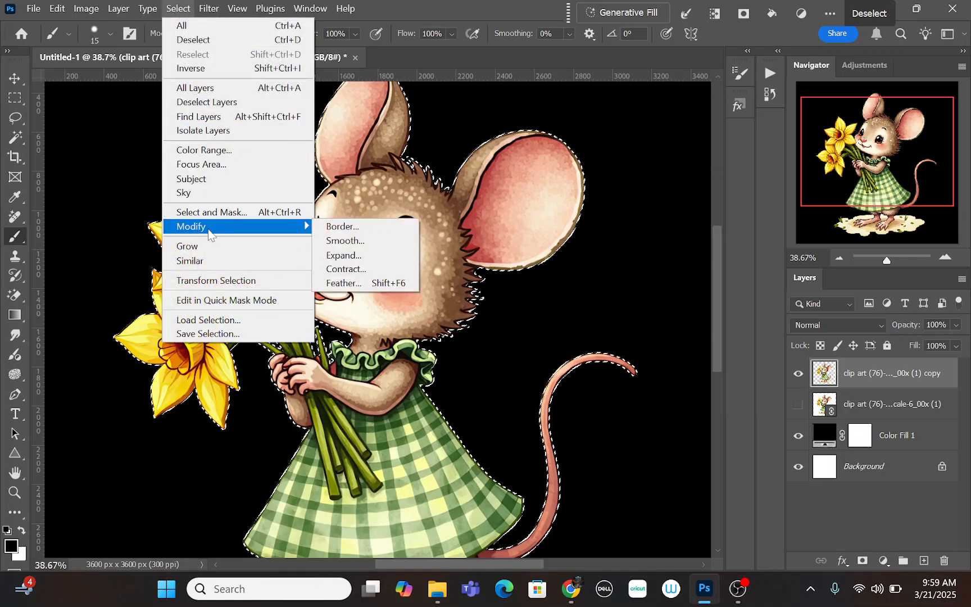
left_click(344, 269)
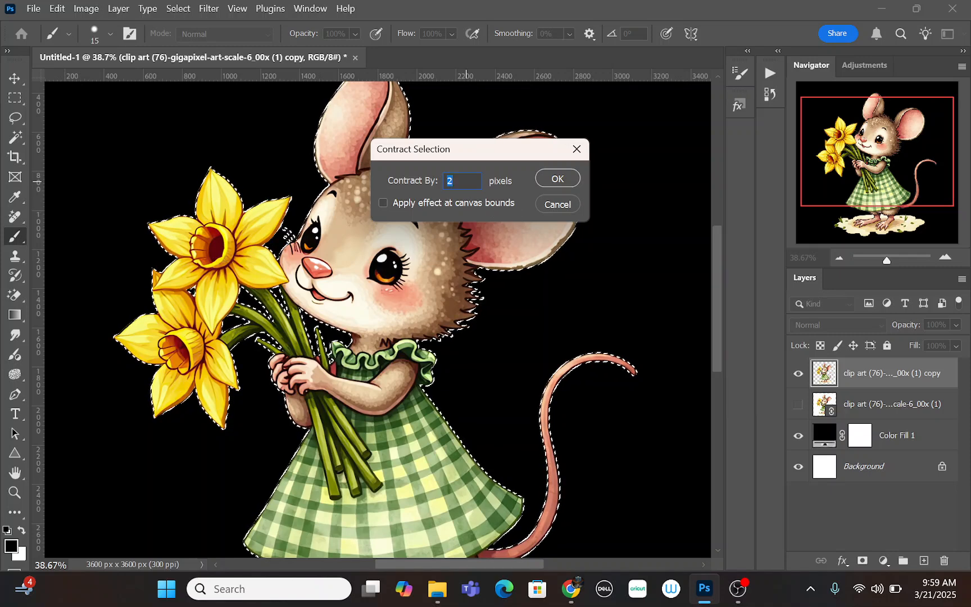
left_click(553, 178)
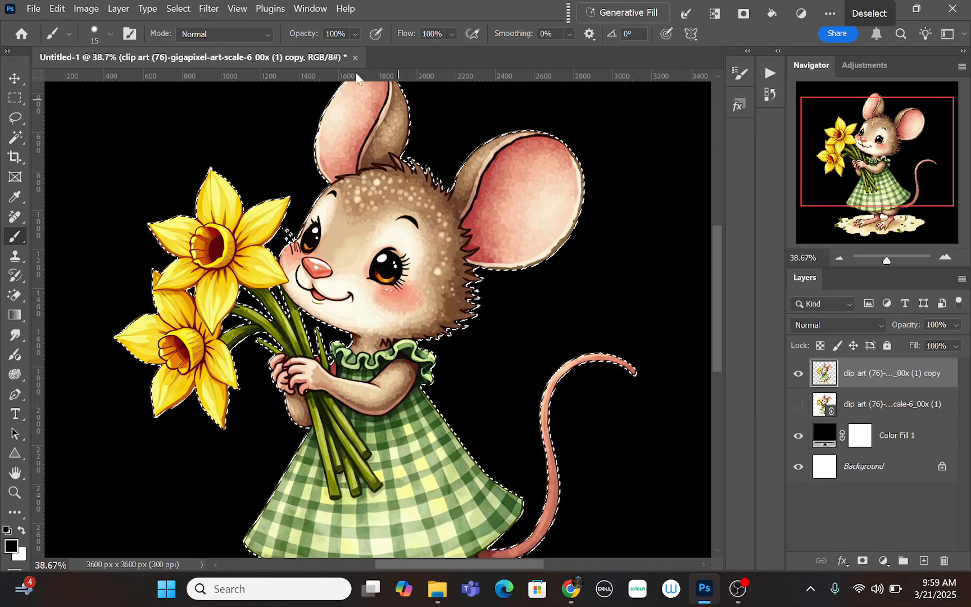
Invert the selection, delete the thin fringe around the mouse, and deselect
left_click(184, 10)
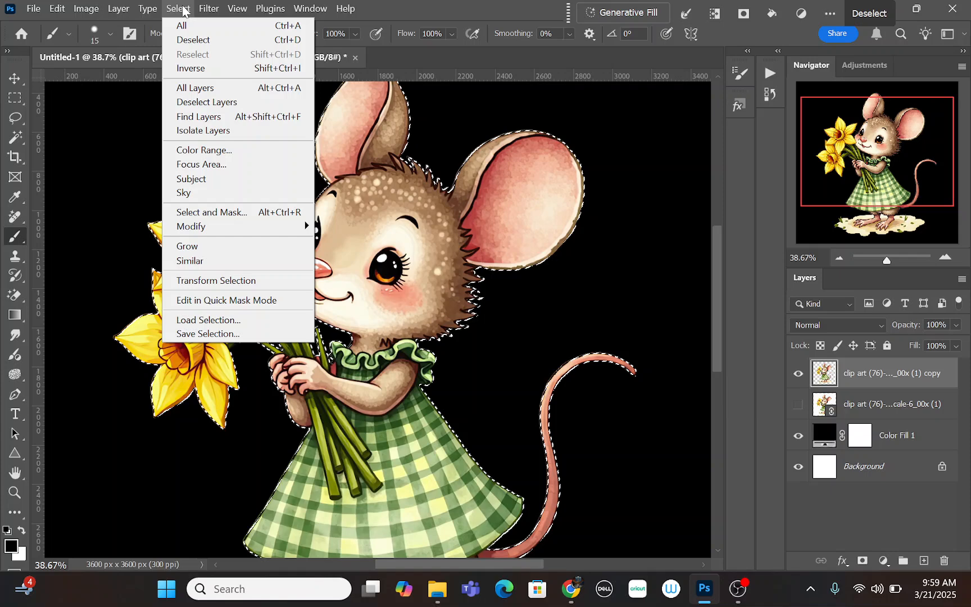
left_click(185, 68)
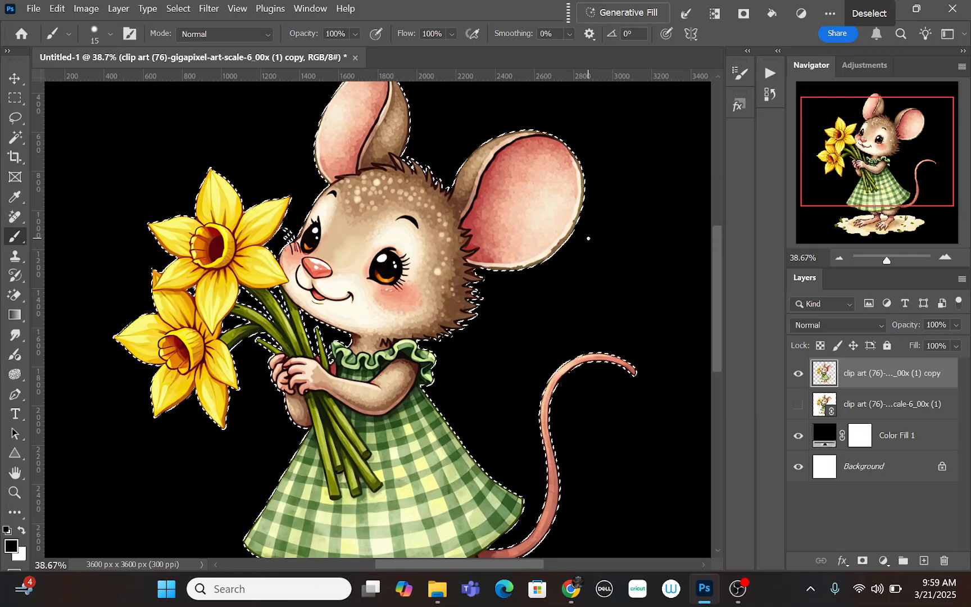
key("ctrl+d")
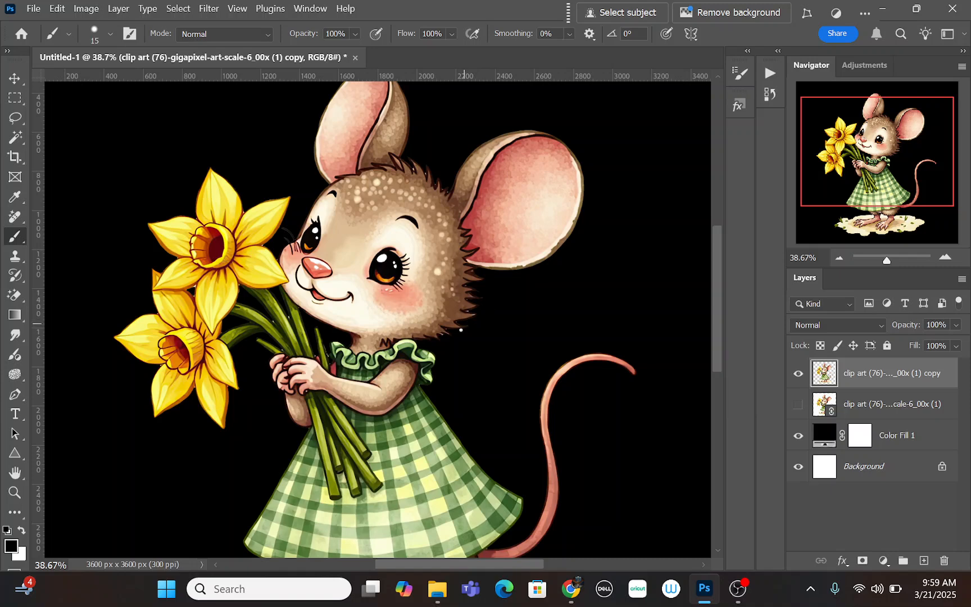
Compare the cut-out with the original clip art layer, and hide the Color Fill 1 and Background layers
left_click(798, 404)
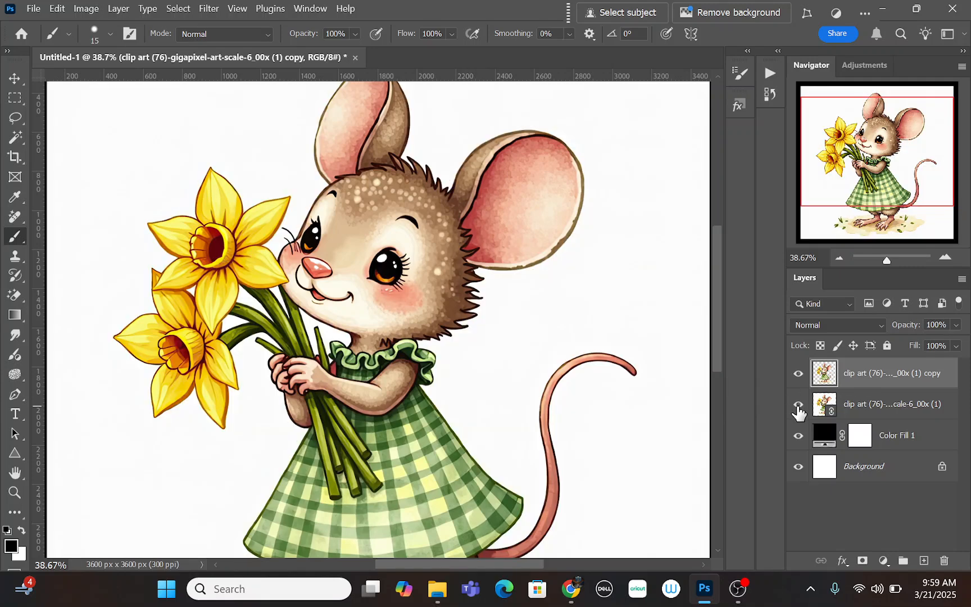
left_click(797, 404)
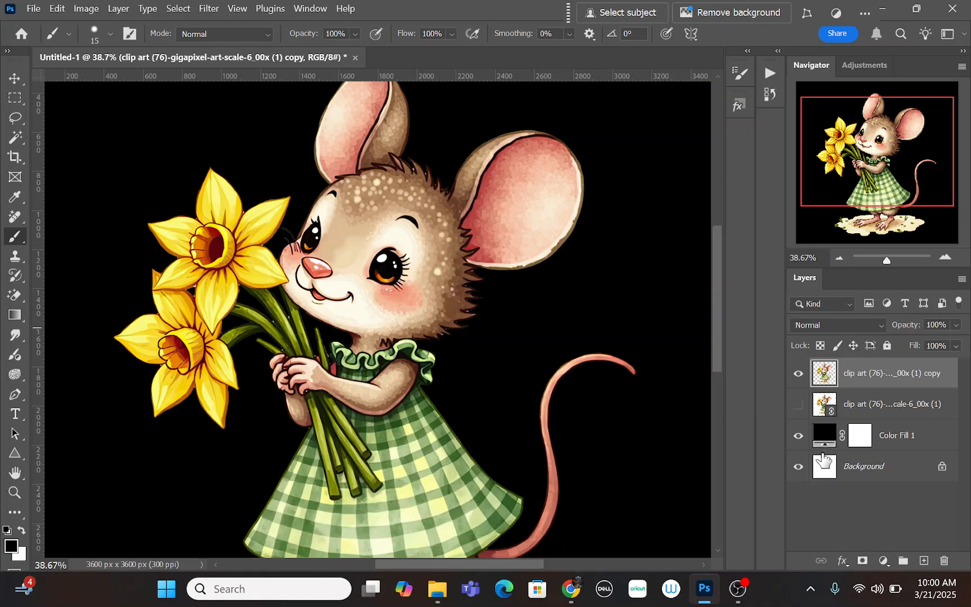
left_click(797, 437)
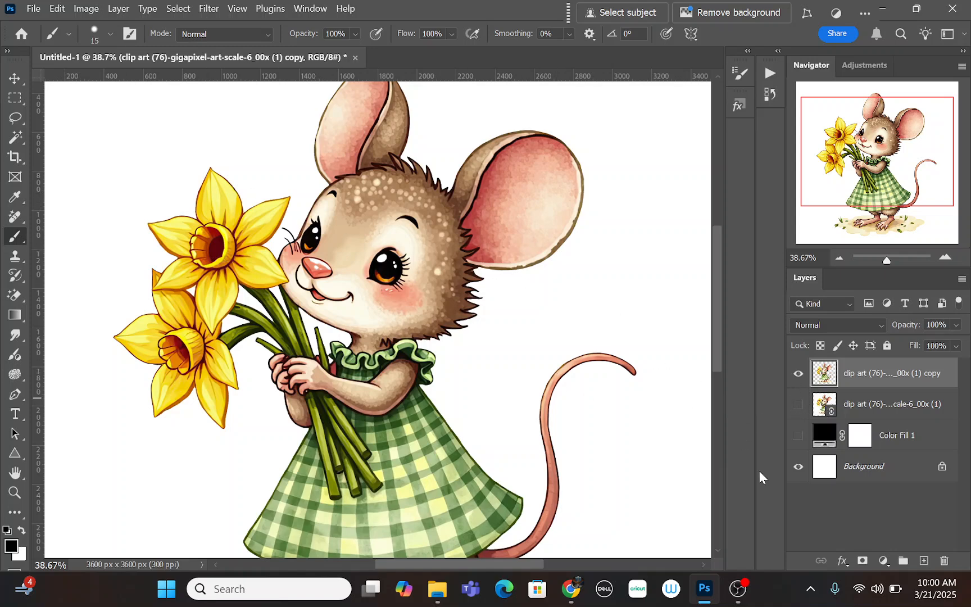
left_click(797, 468)
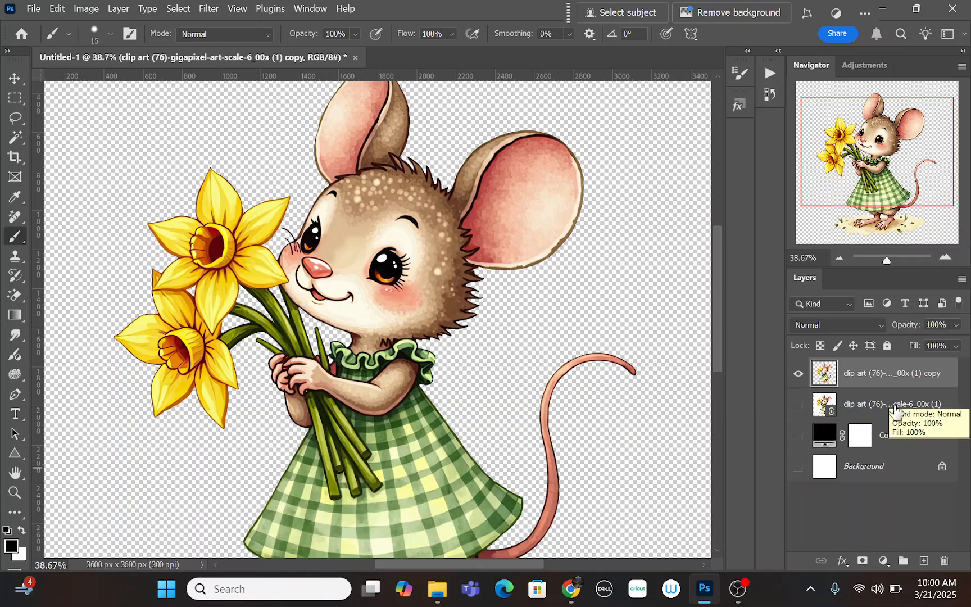
Delete the original clip art, Color Fill 1 and Background layers, keeping only the cut-out copy
left_click(874, 413)
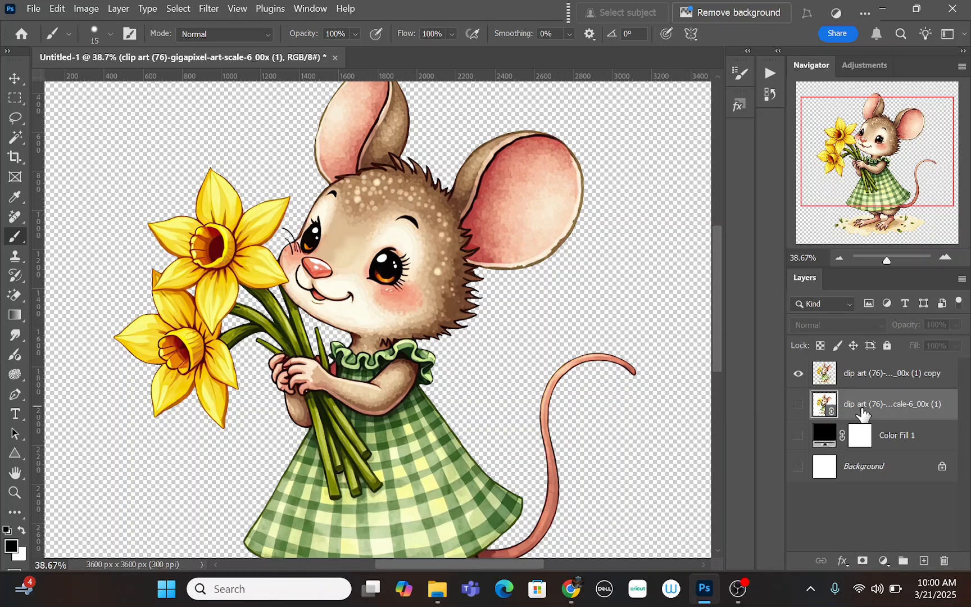
left_click(921, 441, "shift")
left_click(905, 468, "shift")
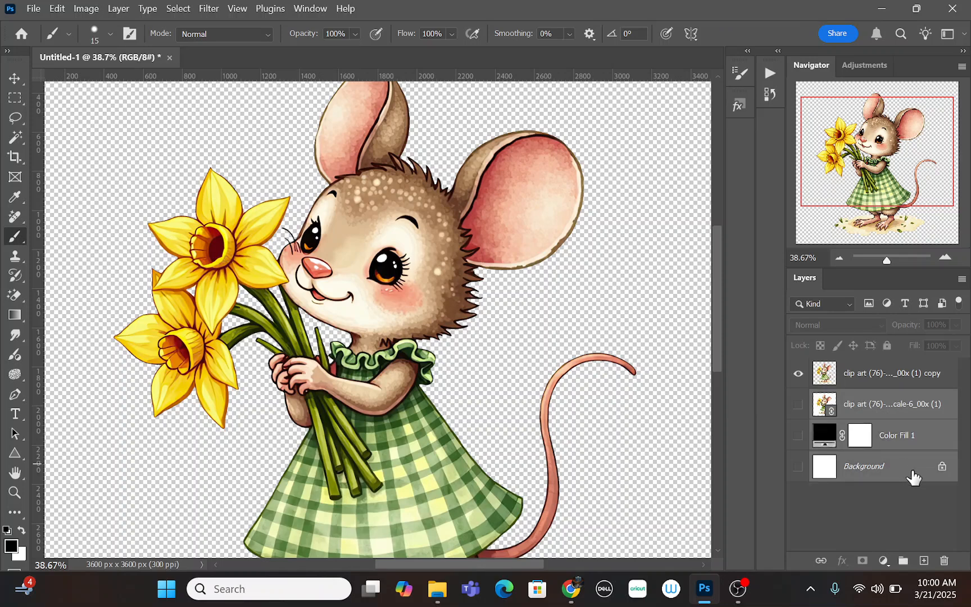
left_click_drag(913, 476, 943, 560)
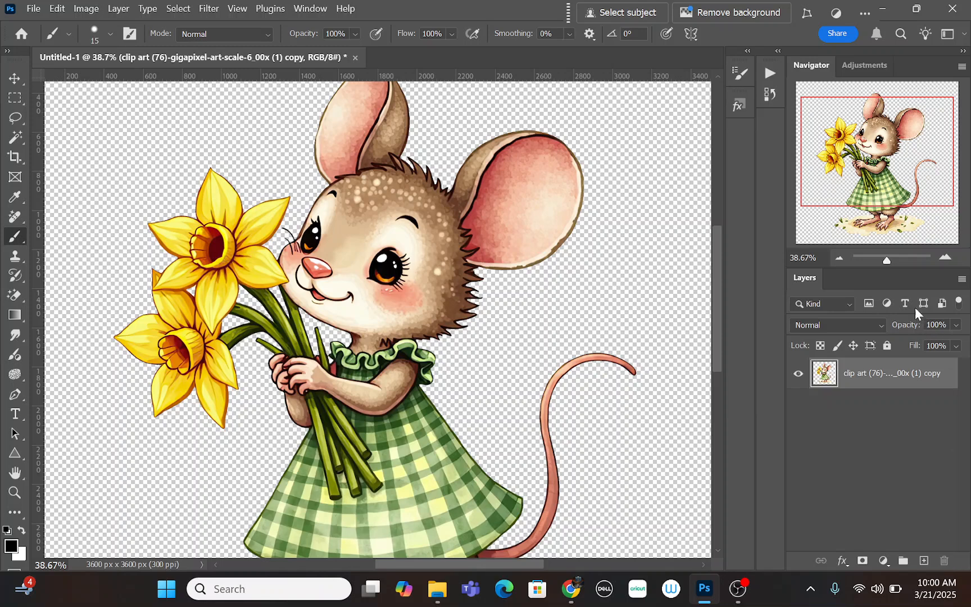
Start saving the cut-out as a new file on the computer and choose the mama mouse folder as the destination
left_click_drag(891, 263, 884, 261)
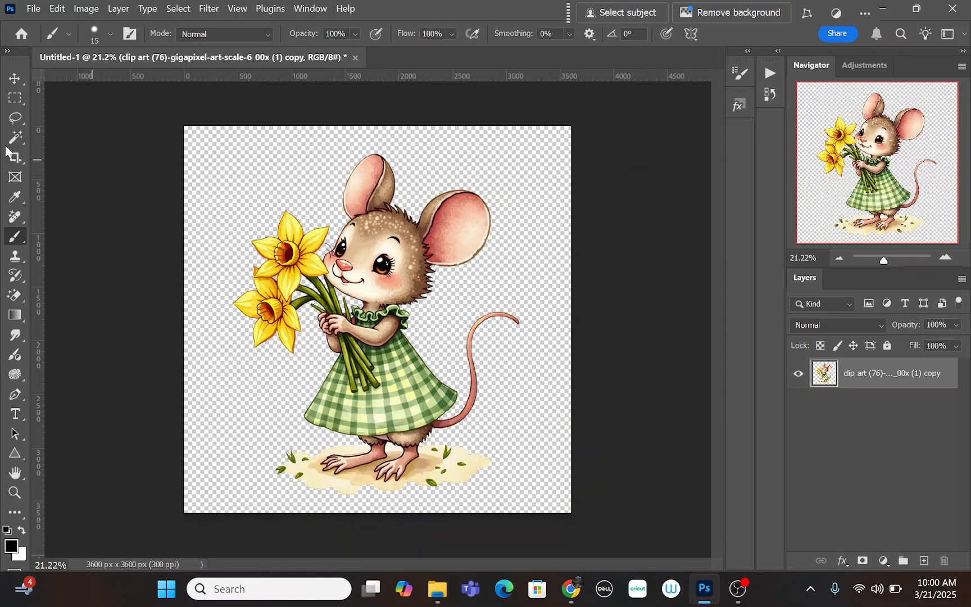
left_click(34, 8)
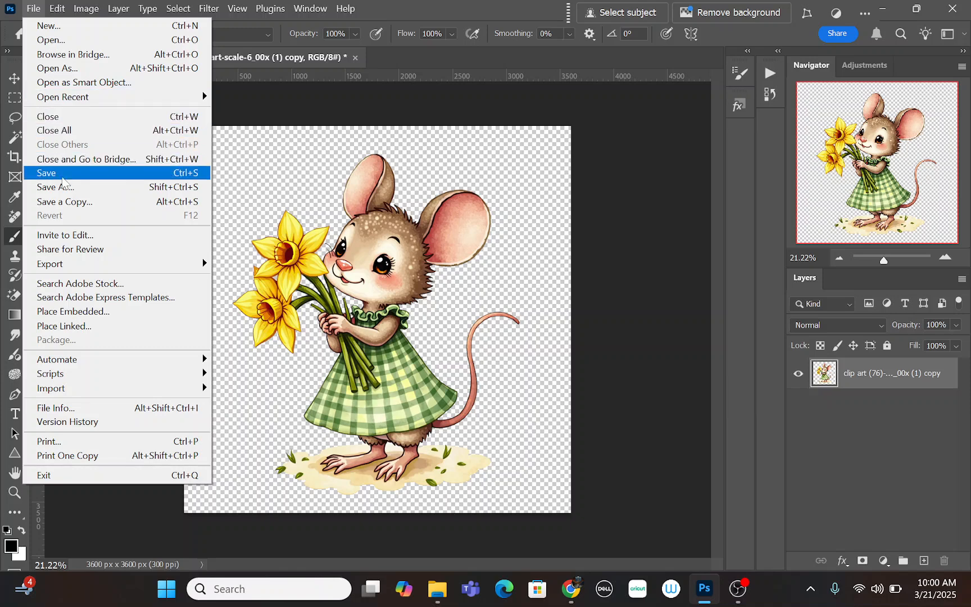
left_click(63, 188)
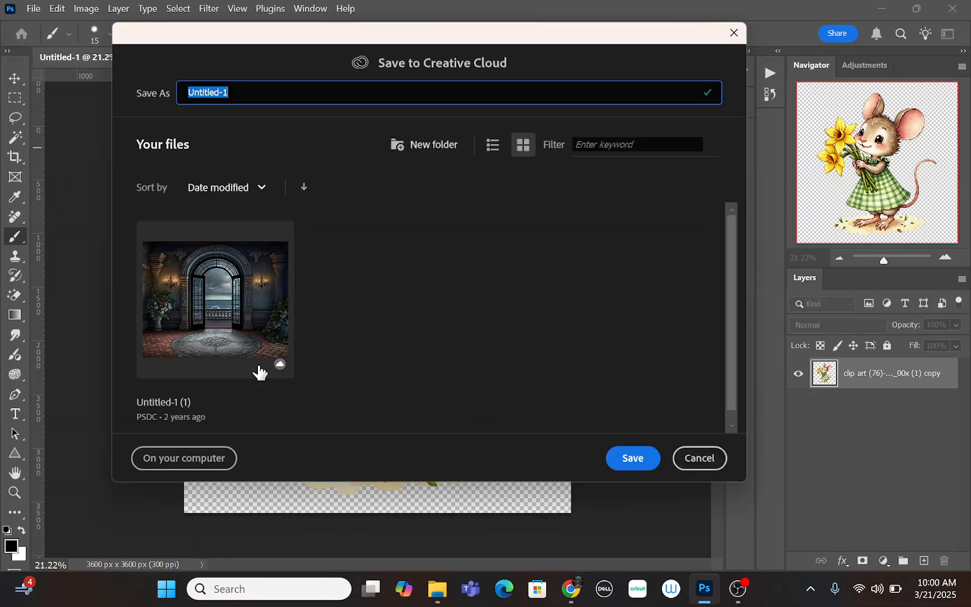
left_click(183, 458)
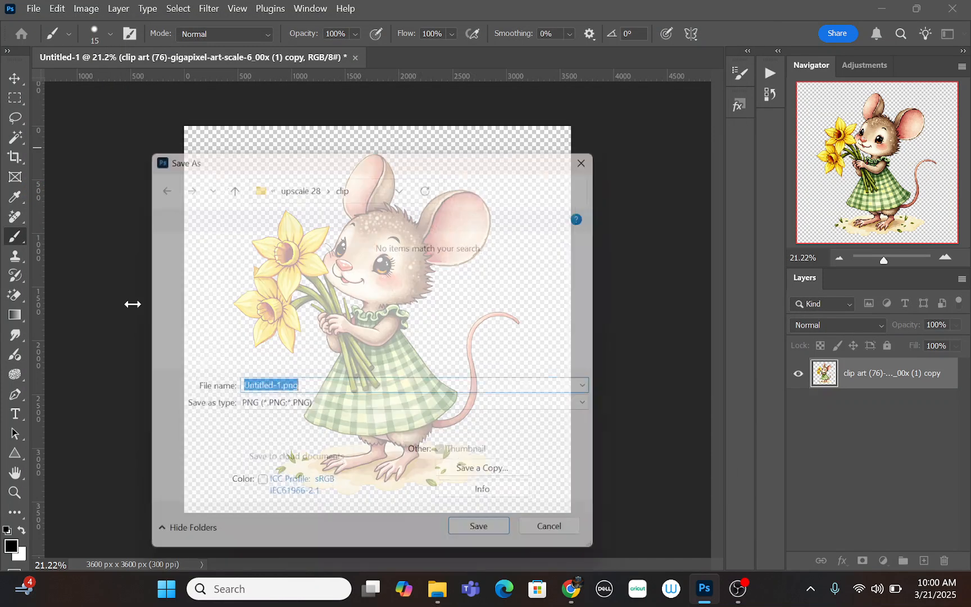
scroll(217, 284, "up", 10)
scroll(219, 284, "down", 2)
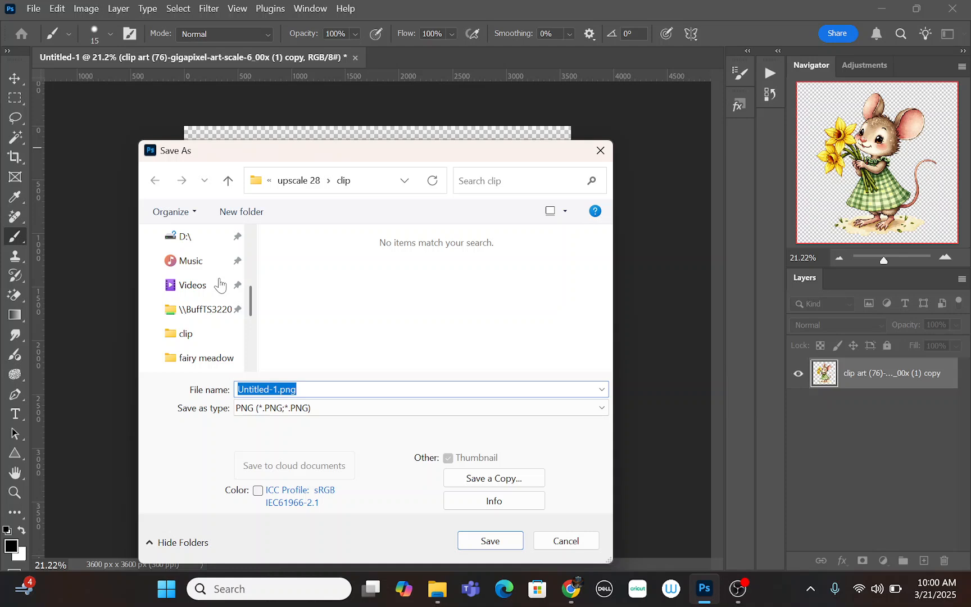
scroll(219, 284, "down", 1)
left_click(217, 336)
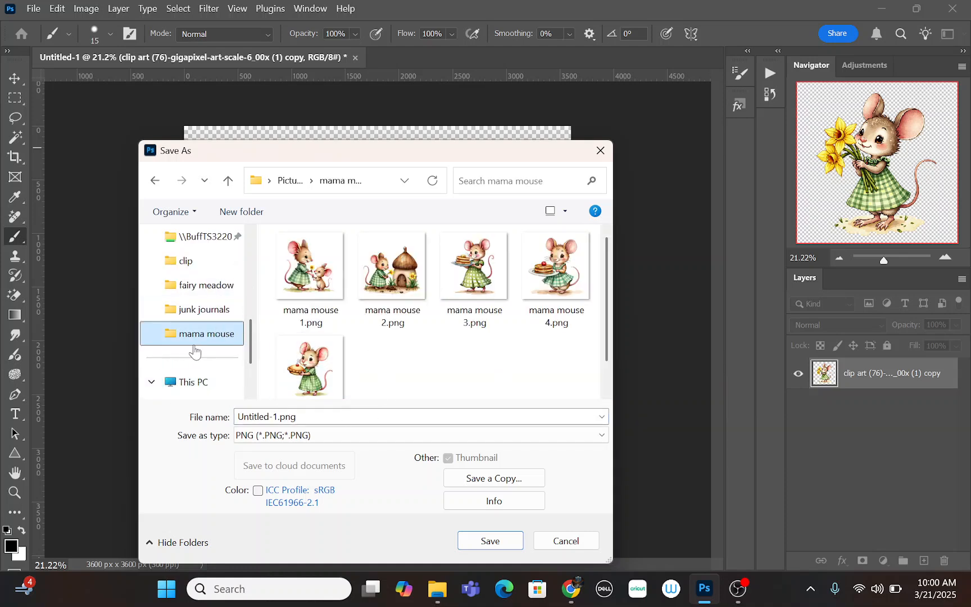
Name the file mama mouse 6 and save it as a PNG with the large file size option
left_click(314, 416)
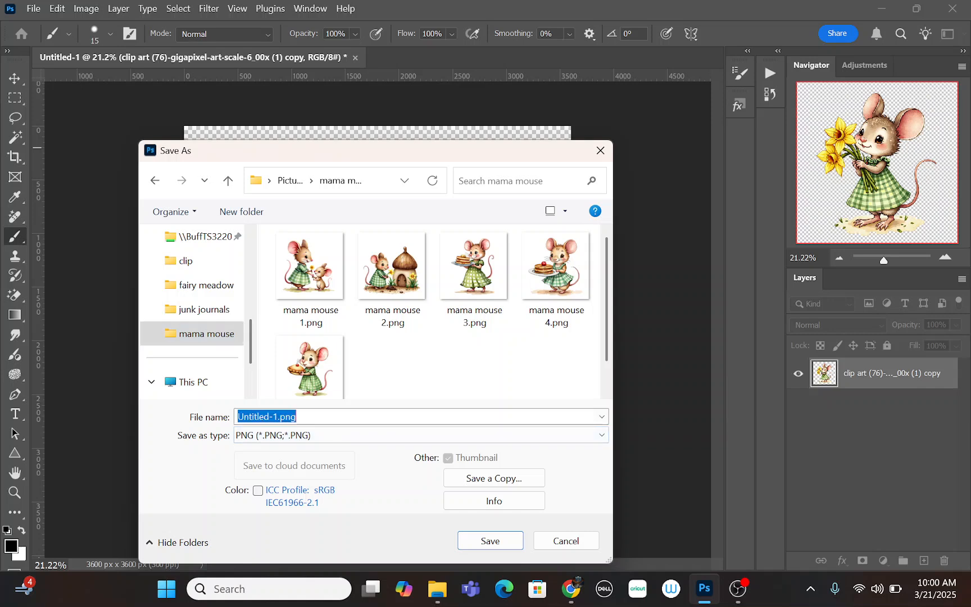
type("mama mouse")
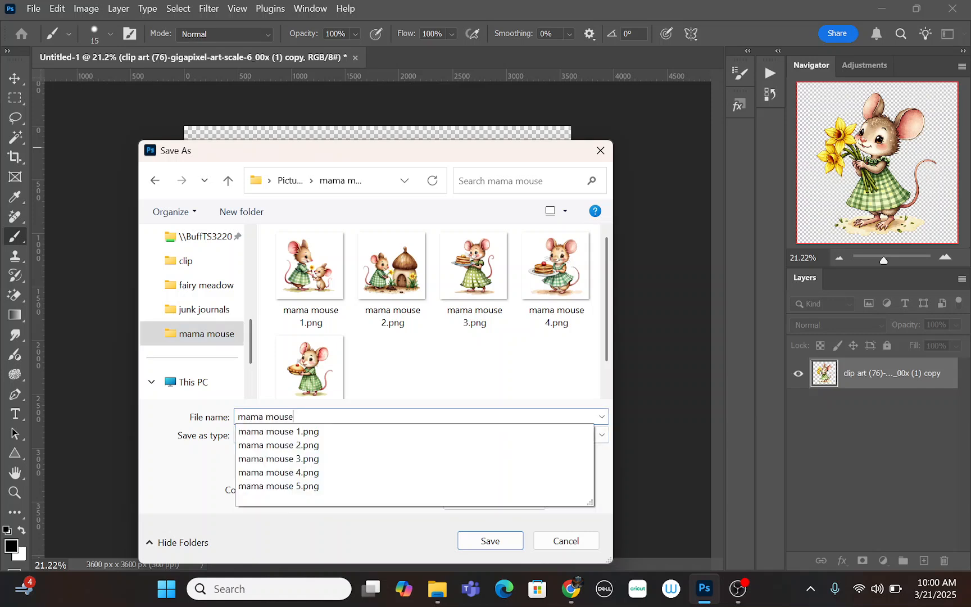
type(" 6")
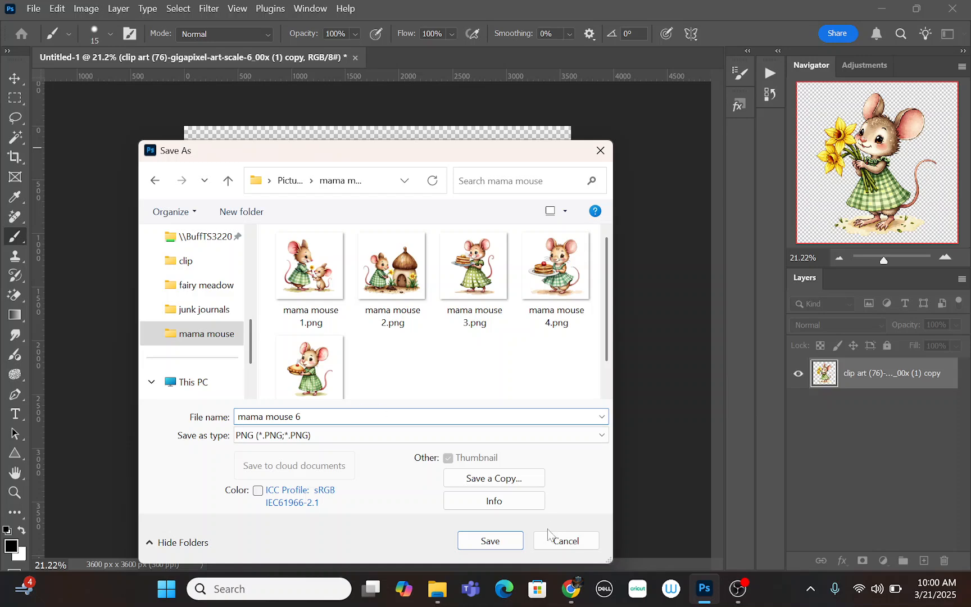
left_click(493, 541)
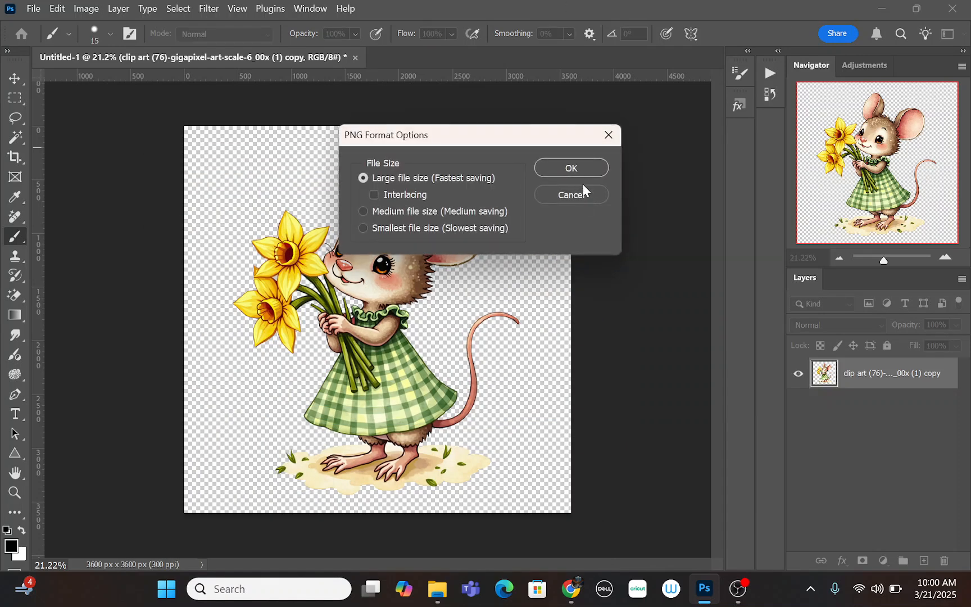
left_click(587, 170)
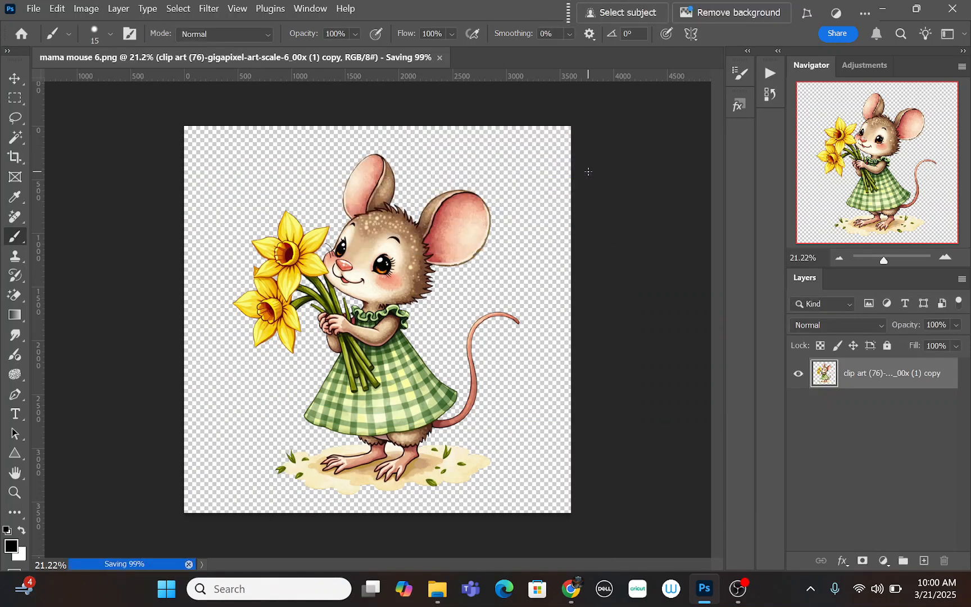